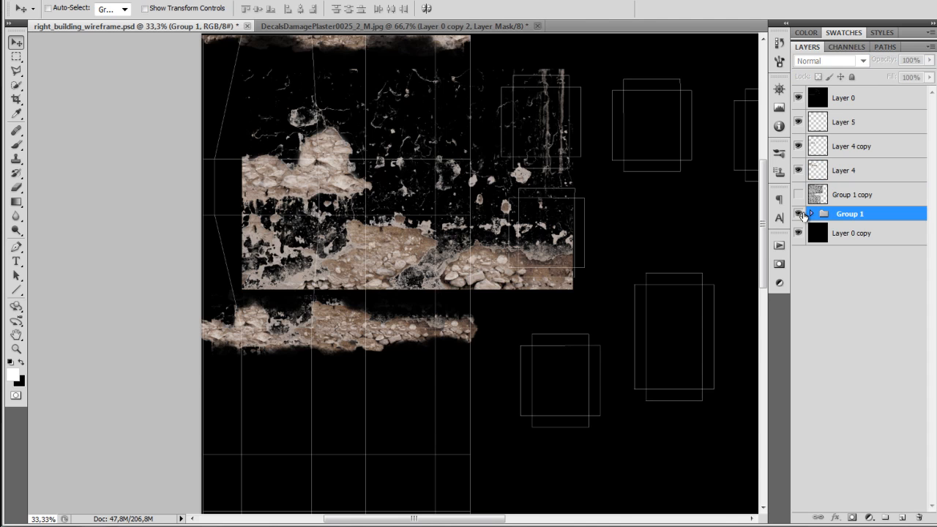
Hide Group 1 and move Layer 4's plaster damage texture down below the horizontal strip of broken plaster
click(805, 214)
ctrl+click(495, 253)
drag(460, 269, 420, 371)
drag(421, 423, 461, 305)
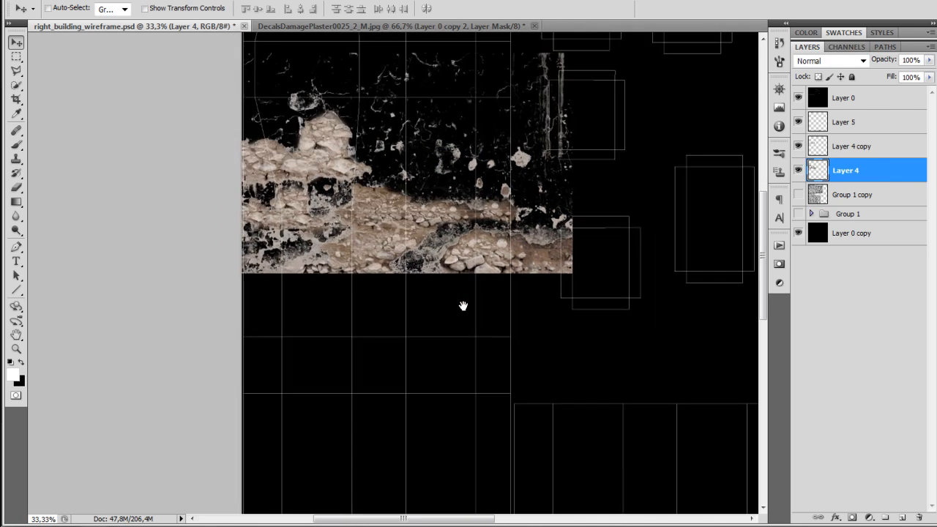
drag(464, 265, 464, 392)
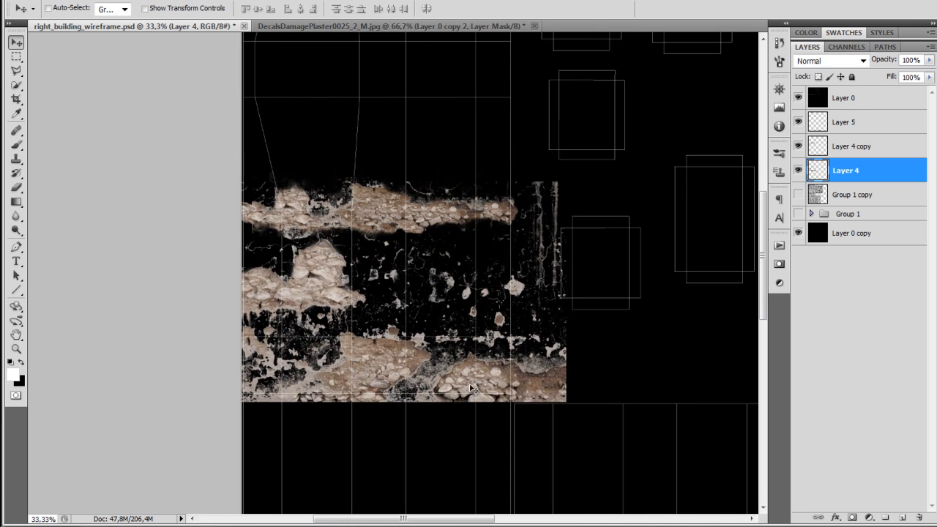
Erase part of the exposed stone patch at the lower right of Layer 4's damage texture
key(e)
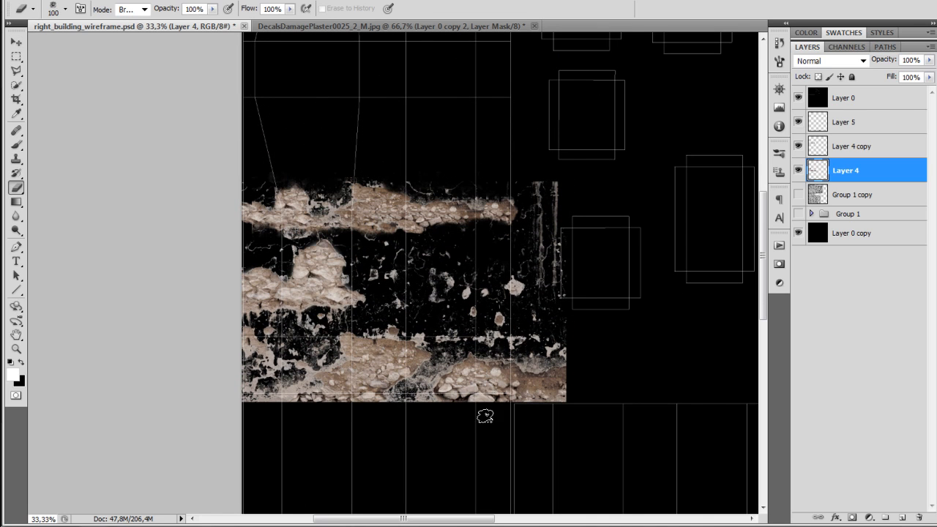
mouse_move(470, 386)
mouse_down()
mouse_move(496, 400)
mouse_move(451, 399)
mouse_move(492, 411)
mouse_move(558, 402)
mouse_up()
mouse_move(497, 397)
mouse_down()
mouse_move(468, 374)
mouse_move(506, 383)
mouse_move(543, 414)
mouse_move(537, 383)
mouse_move(547, 384)
mouse_move(510, 376)
mouse_up()
Scale Layer 4's damage texture to 85.11% to fit the wall strip and rotate it 90 degrees
key(ctrl+t)
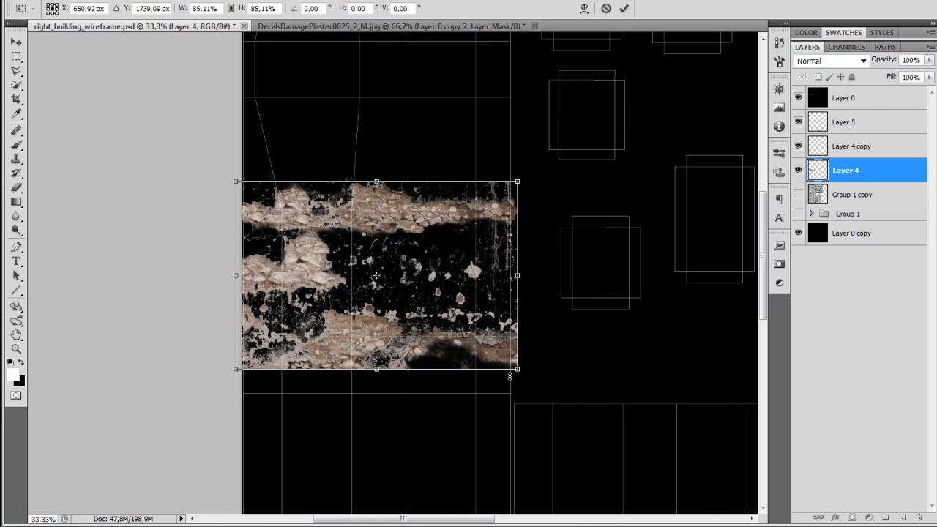
key(Return)
key(space)
drag(524, 418, 269, 365)
key(ctrl+t)
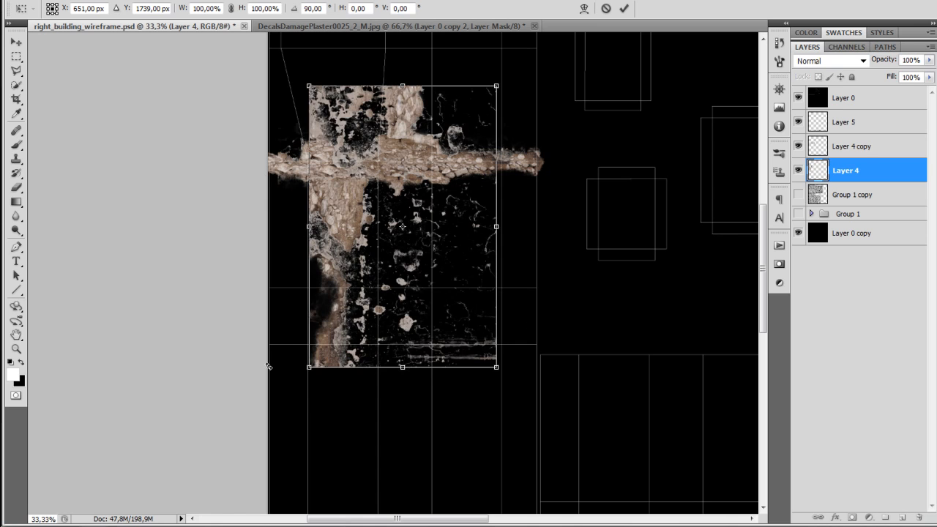
key(Return)
Move the rotated damage texture down so it sits on the left wall section below the plaster strip
key(v)
drag(445, 312, 428, 416)
mouse_move(459, 383)
mouse_down()
mouse_move(490, 346)
mouse_move(496, 319)
mouse_up()
Erase portions of the large exposed stone patches along the left and upper parts of Layer 4's damage texture
key(ctrl+plus)
key(e)
mouse_move(315, 284)
mouse_down()
mouse_move(317, 314)
mouse_move(344, 322)
mouse_up()
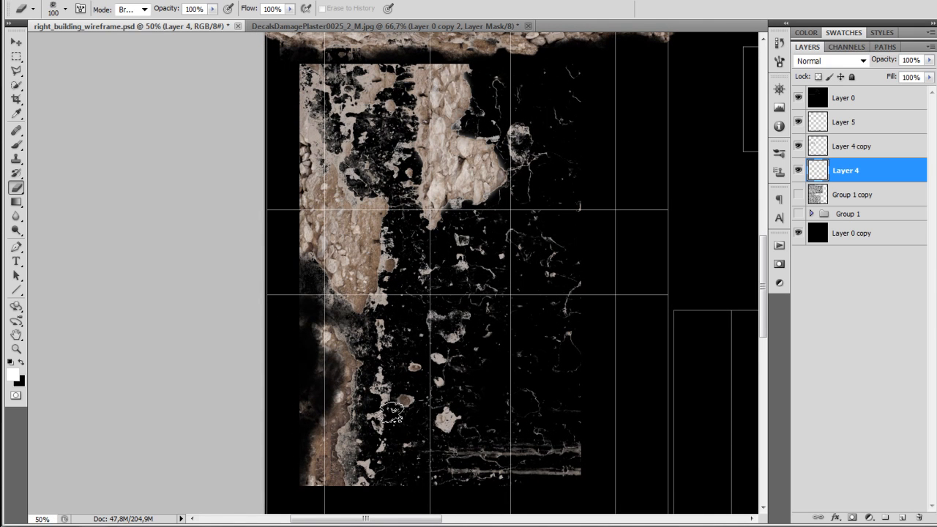
mouse_move(315, 434)
mouse_down()
mouse_move(326, 492)
mouse_move(370, 494)
mouse_up()
mouse_move(493, 164)
mouse_down()
mouse_move(438, 140)
mouse_move(469, 194)
mouse_move(420, 146)
mouse_move(439, 212)
mouse_move(469, 146)
mouse_move(472, 100)
mouse_move(435, 62)
mouse_move(274, 76)
mouse_move(381, 86)
mouse_move(300, 125)
mouse_move(297, 253)
mouse_move(304, 196)
mouse_move(369, 238)
mouse_move(384, 289)
mouse_move(365, 282)
mouse_move(360, 230)
mouse_move(387, 183)
mouse_move(438, 165)
mouse_up()
Show Group 1 and move its stone walls up and left to line up with the UV wireframe
click(798, 213)
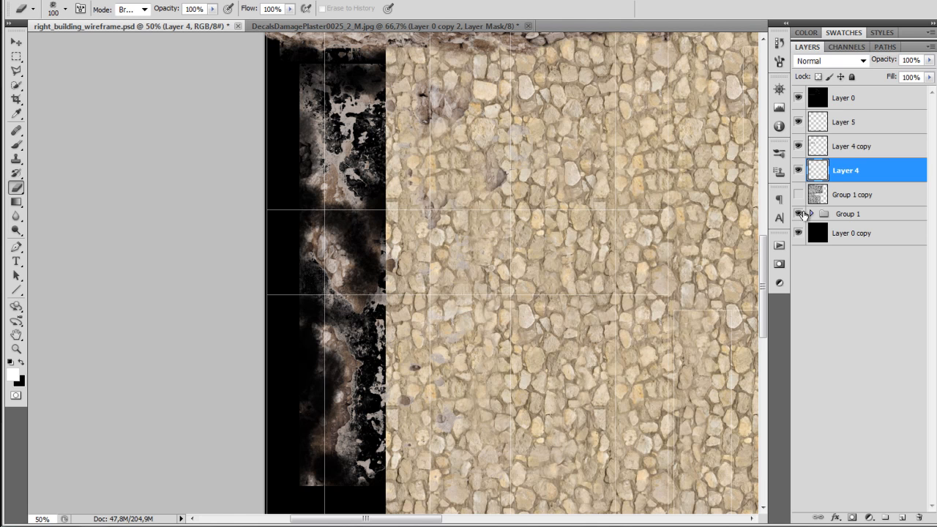
drag(687, 246, 640, 317)
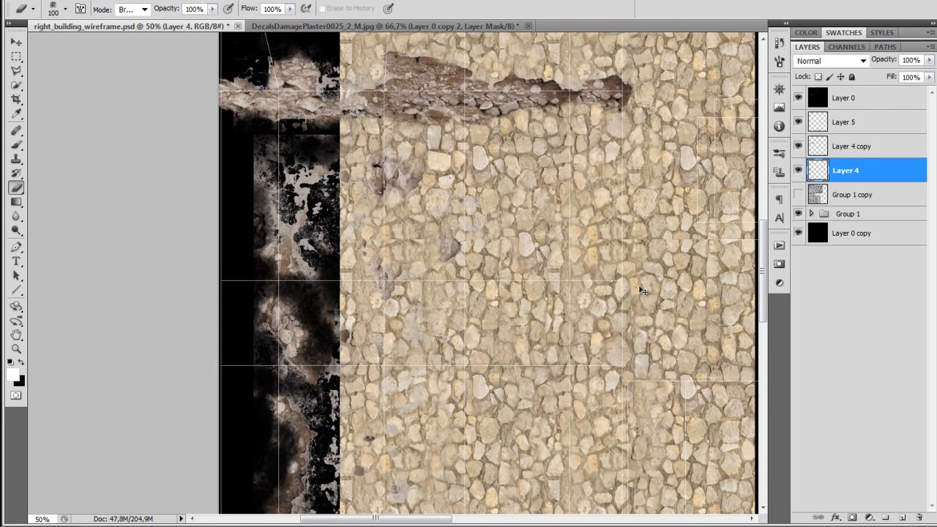
key(ctrl+minus)
key(ctrl+minus)
key(ctrl+minus)
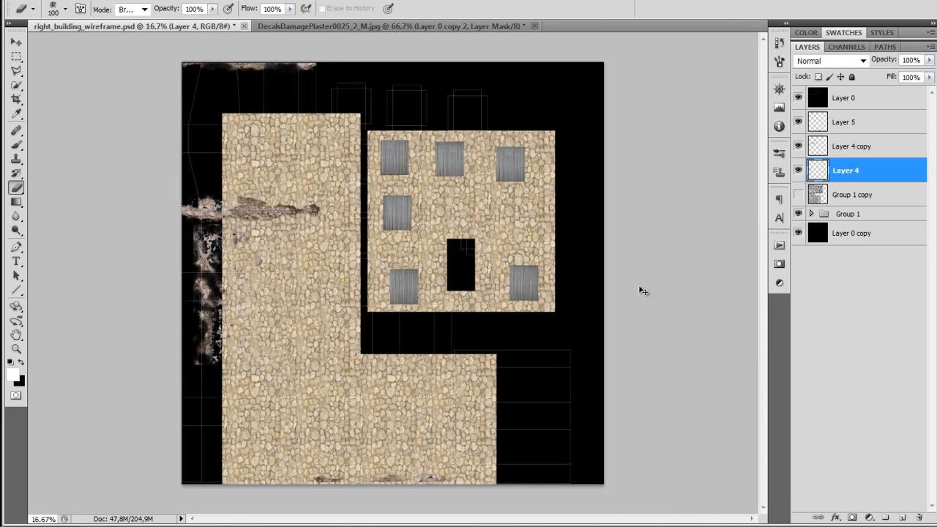
click(845, 216)
key(v)
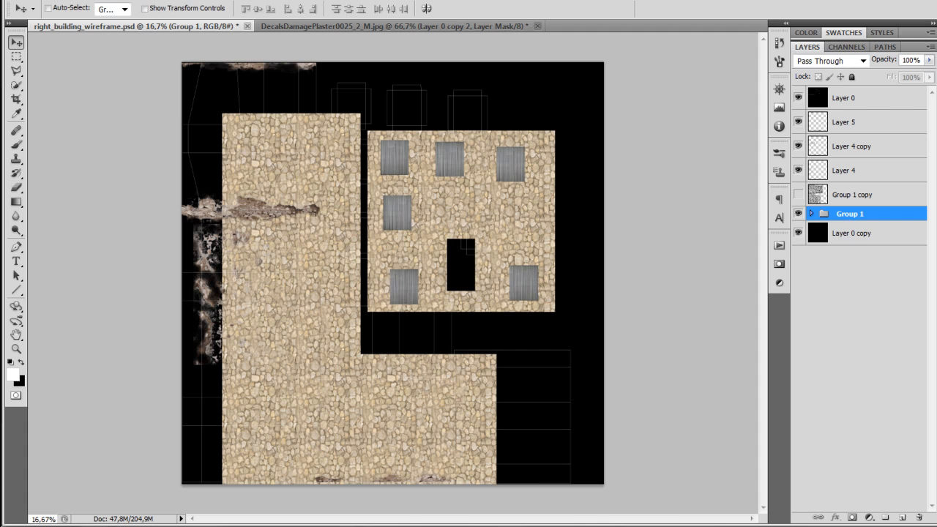
drag(422, 264, 389, 211)
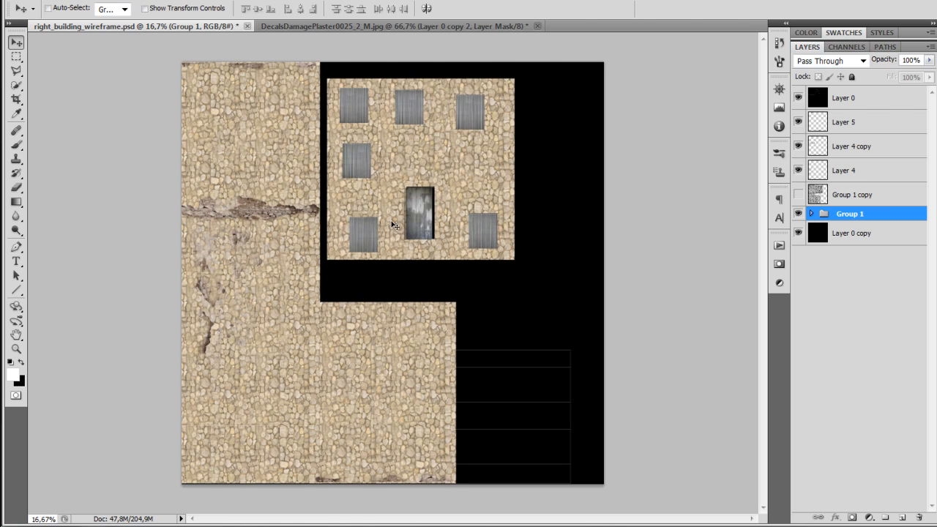
Fine-tune Group 1's position so the door and windows sit within their wireframe outlines
key(ctrl+1)
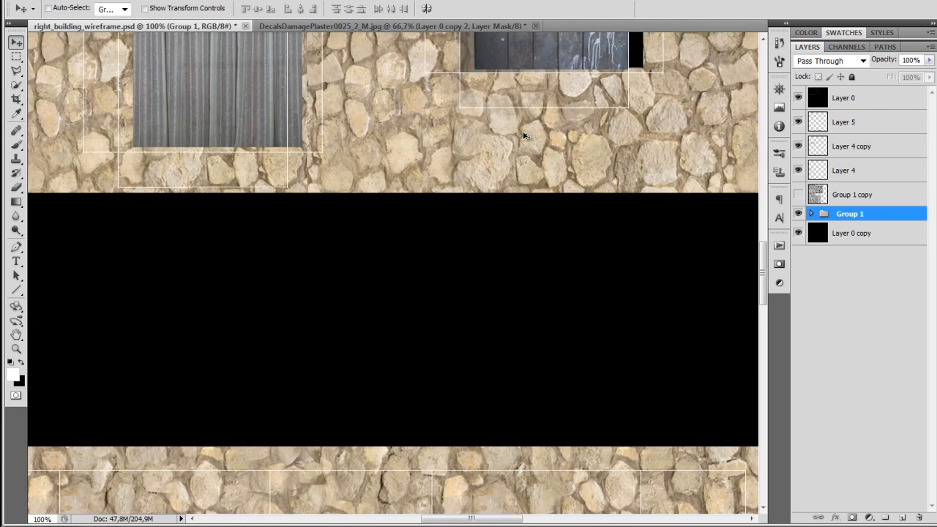
key(ctrl+0)
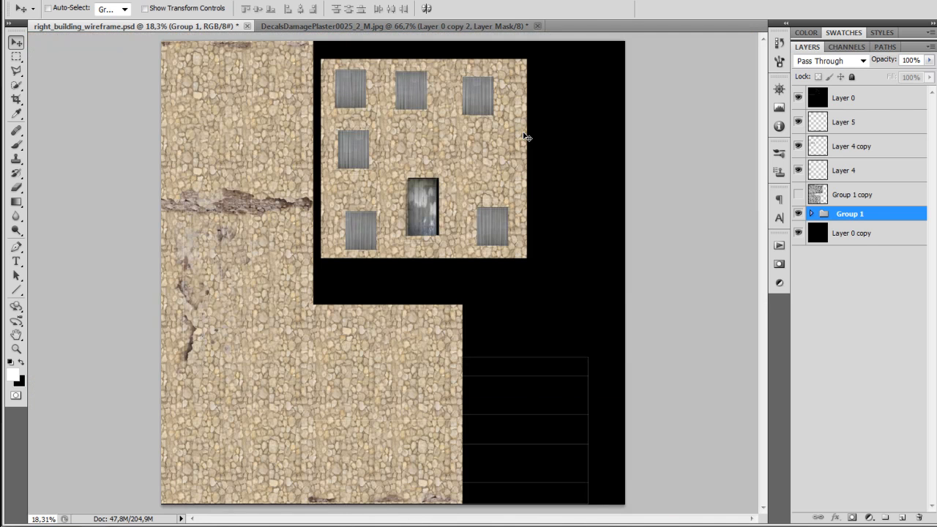
key(ctrl+z)
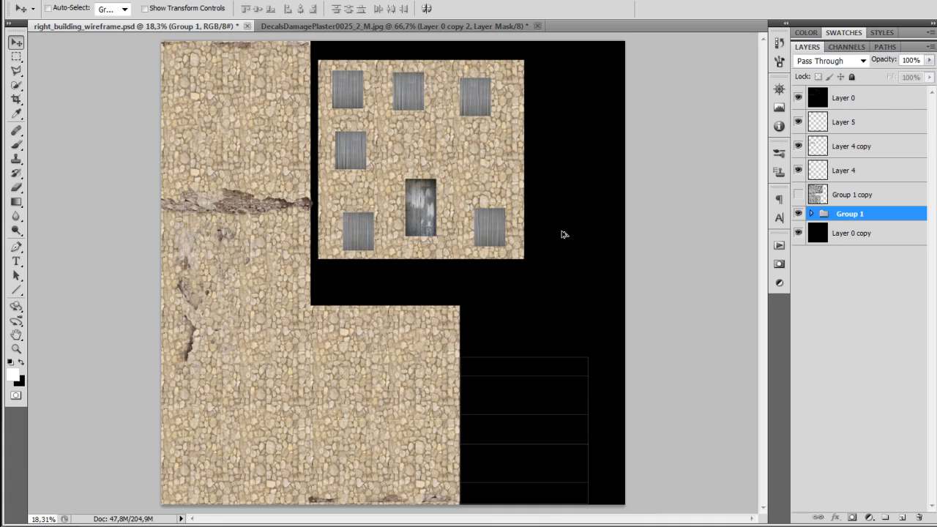
key(ctrl+1)
key(ctrl+0)
Hide Group 1 and place a duplicate of Layer 4 on the lower middle wall grid
click(798, 214)
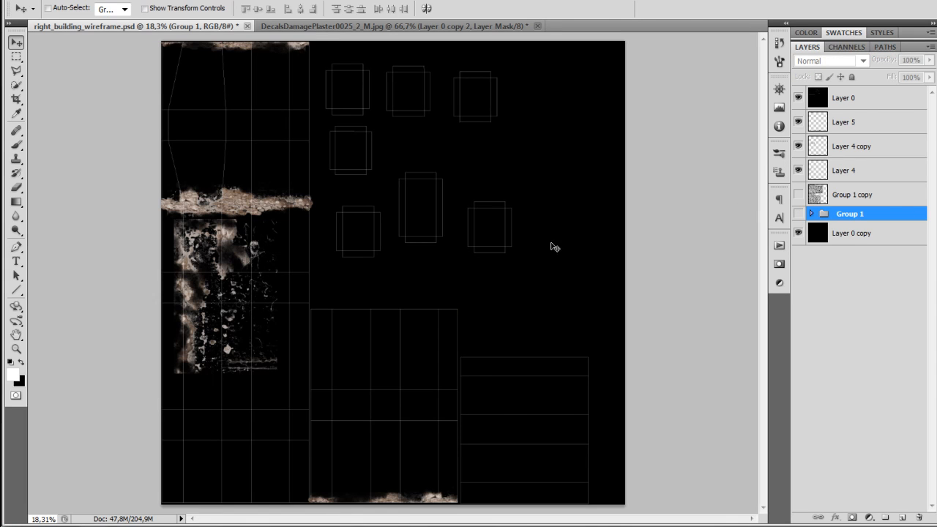
key(ctrl+j)
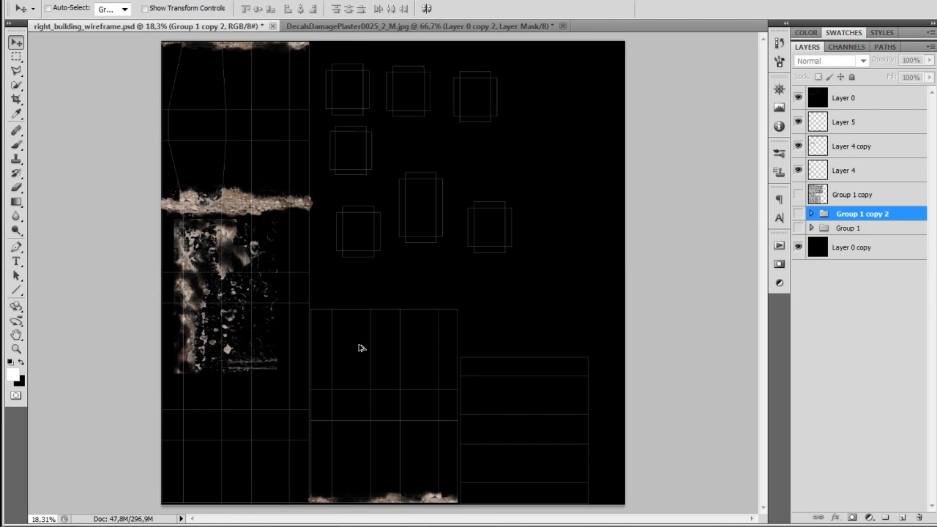
key(ctrl+z)
click(841, 173)
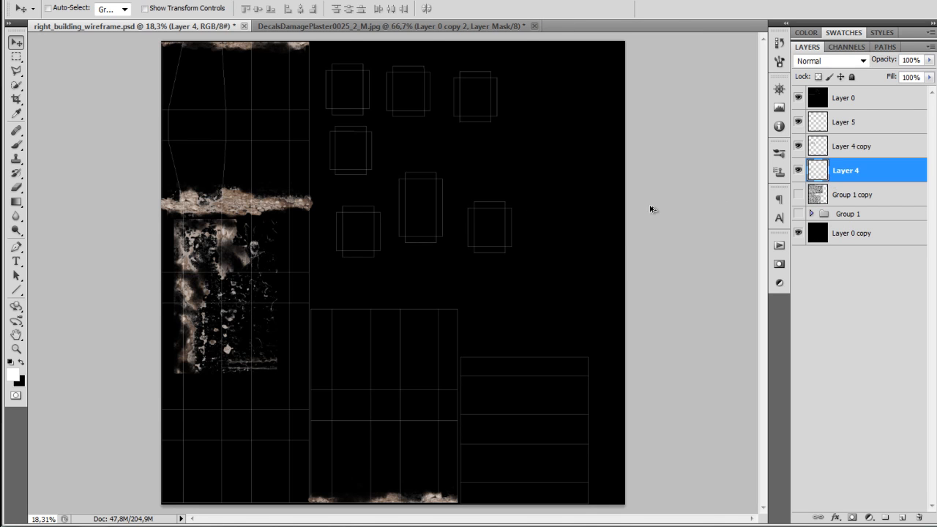
mouse_move(313, 250)
mouse_down()
mouse_move(314, 310)
mouse_move(376, 355)
mouse_move(468, 351)
mouse_move(472, 364)
mouse_up()
Erase the heavy plaster patches on the left side of the duplicated damage texture
key(e)
mouse_move(348, 389)
mouse_down()
mouse_move(344, 410)
mouse_move(363, 418)
mouse_move(343, 443)
mouse_move(360, 459)
mouse_up()
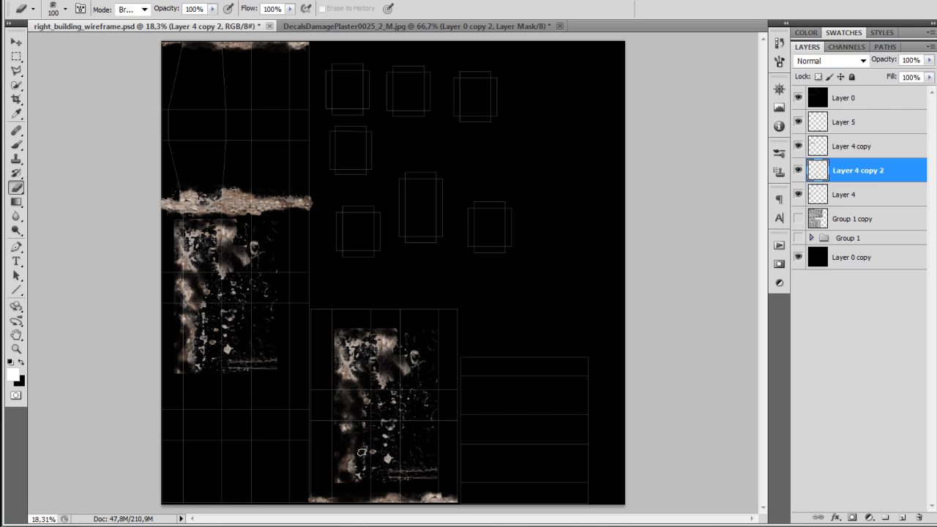
mouse_move(365, 375)
mouse_down()
mouse_move(344, 351)
mouse_move(358, 390)
mouse_move(337, 371)
mouse_move(388, 329)
mouse_move(356, 348)
mouse_move(381, 377)
mouse_move(359, 444)
mouse_up()
Rotate Layer 4 copy 2 counterclockwise within the lower middle grid and erase more of its bright patches and streaks
key(ctrl+t)
right_click(402, 410)
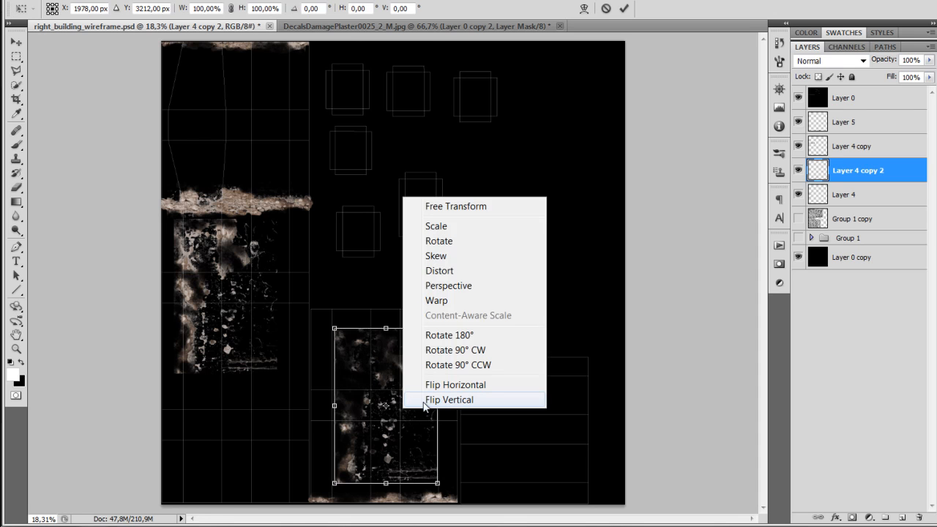
click(455, 489)
drag(454, 488, 478, 438)
key(Return)
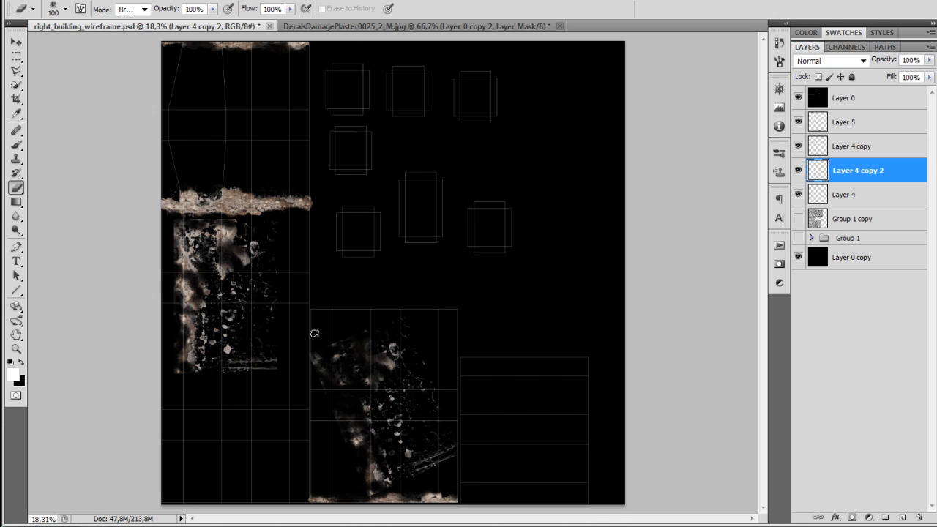
drag(344, 434, 395, 368)
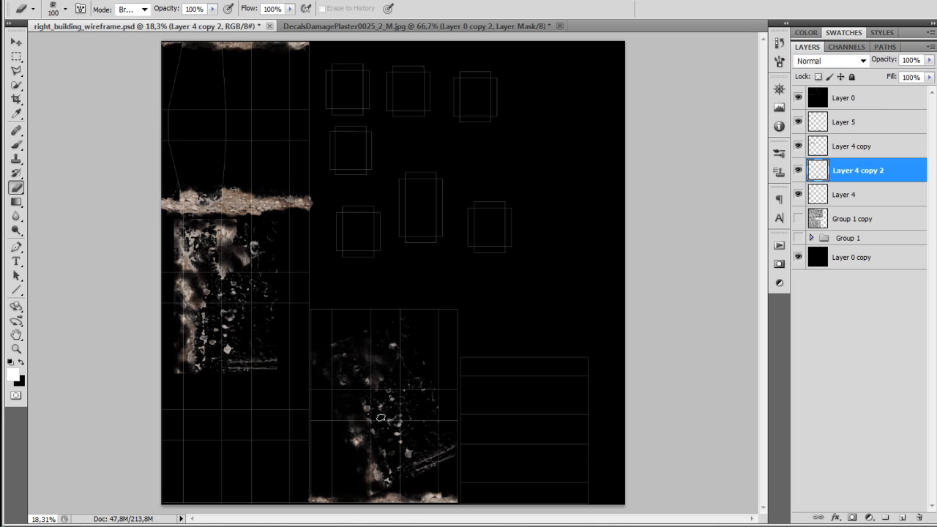
mouse_move(400, 433)
mouse_down()
mouse_move(355, 438)
mouse_move(380, 436)
mouse_move(360, 375)
mouse_move(371, 367)
mouse_move(376, 483)
mouse_up()
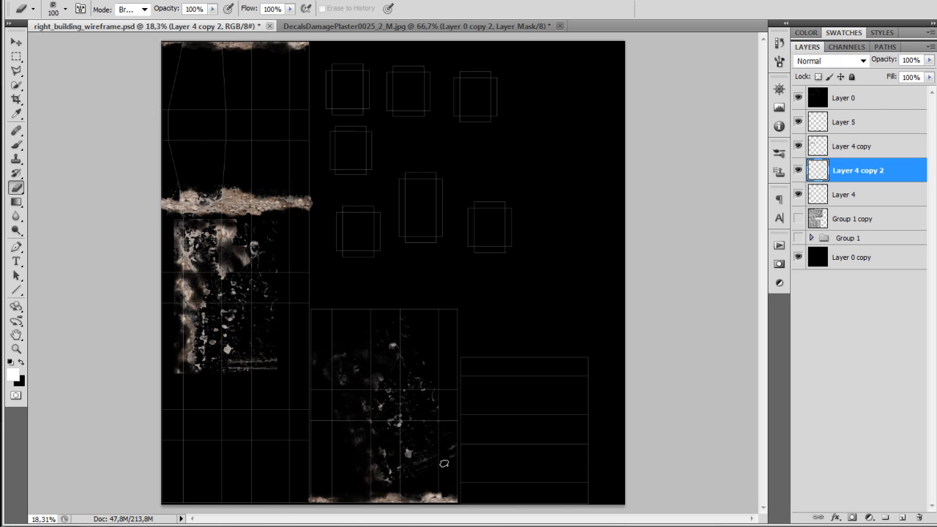
Duplicate the faded damage texture onto the lower left wall grid and flip the duplicate vertically
key(v)
mouse_move(420, 406)
mouse_down()
mouse_move(278, 433)
mouse_move(271, 406)
mouse_up()
key(e)
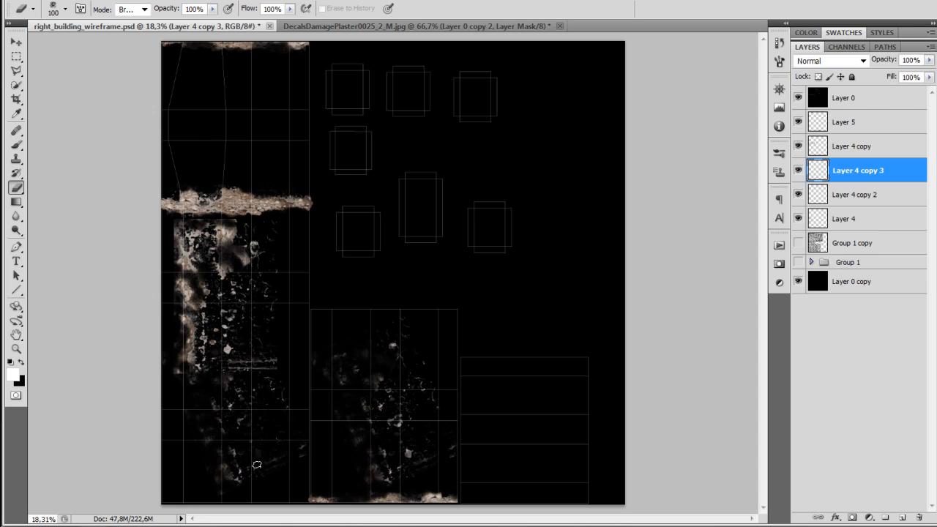
key(ctrl+t)
right_click(236, 419)
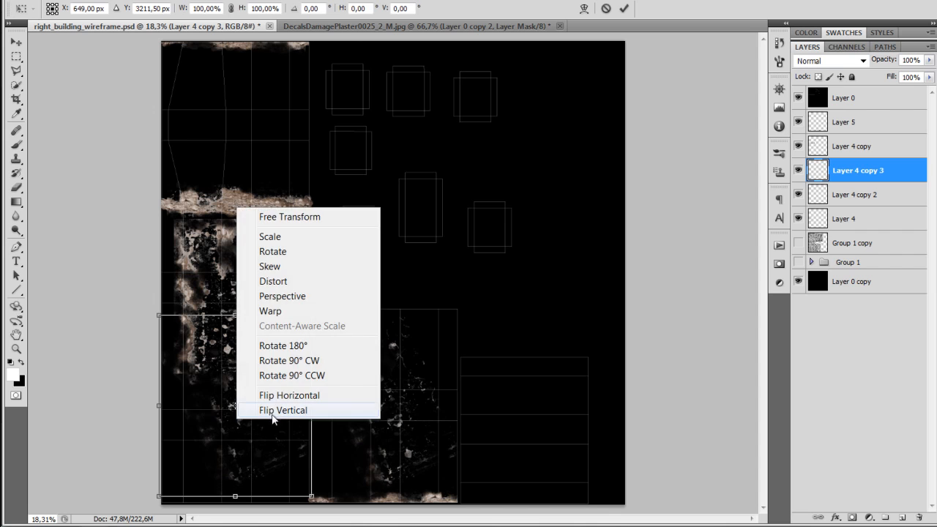
click(281, 410)
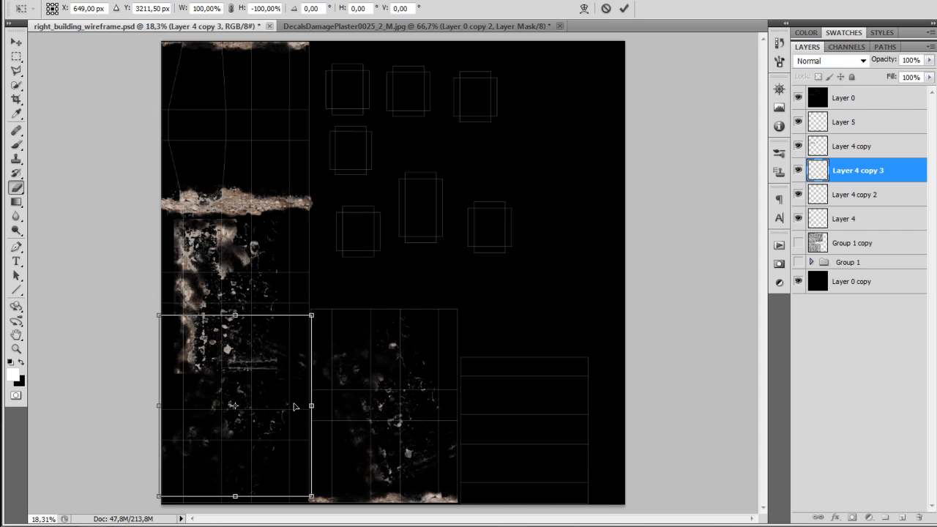
key(Return)
Duplicate the flipped damage texture onto the upper left wall grid and rotate it by -22.79 degrees
key(e)
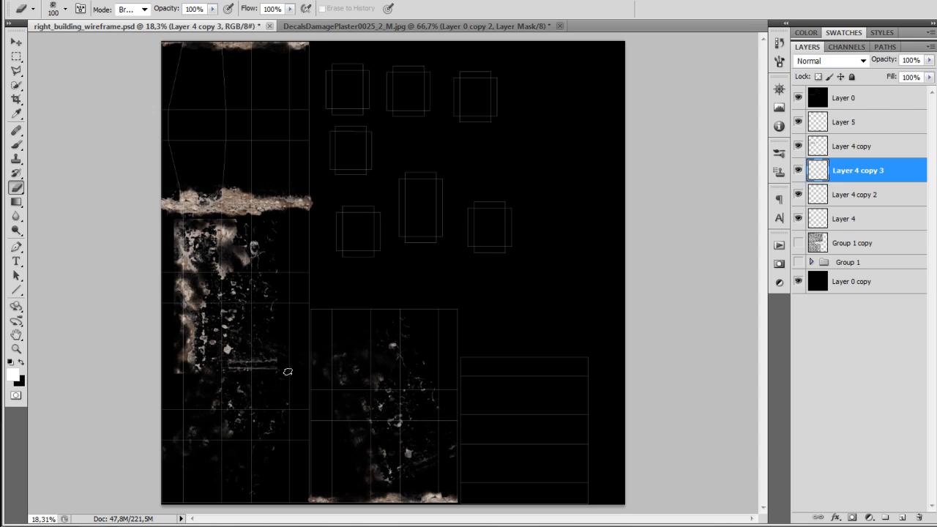
key(v)
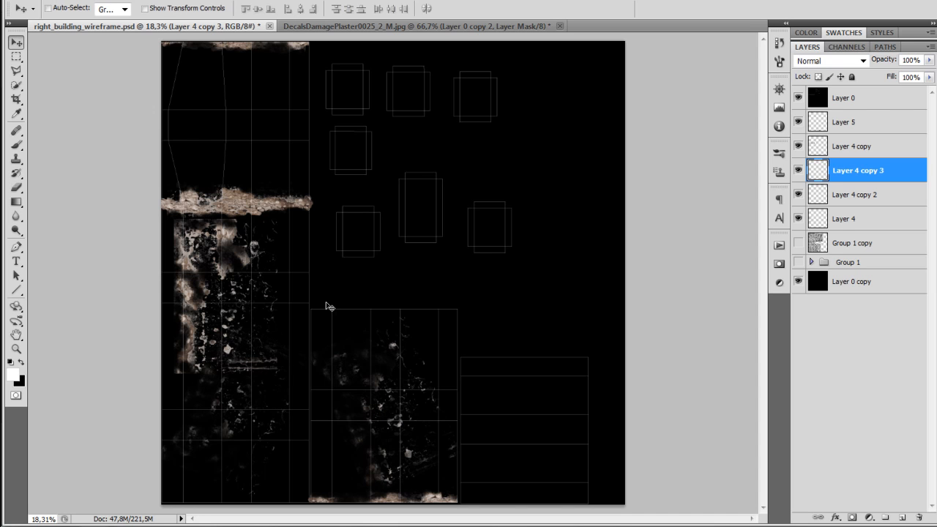
drag(293, 389, 318, 180)
key(ctrl+t)
drag(337, 267, 388, 213)
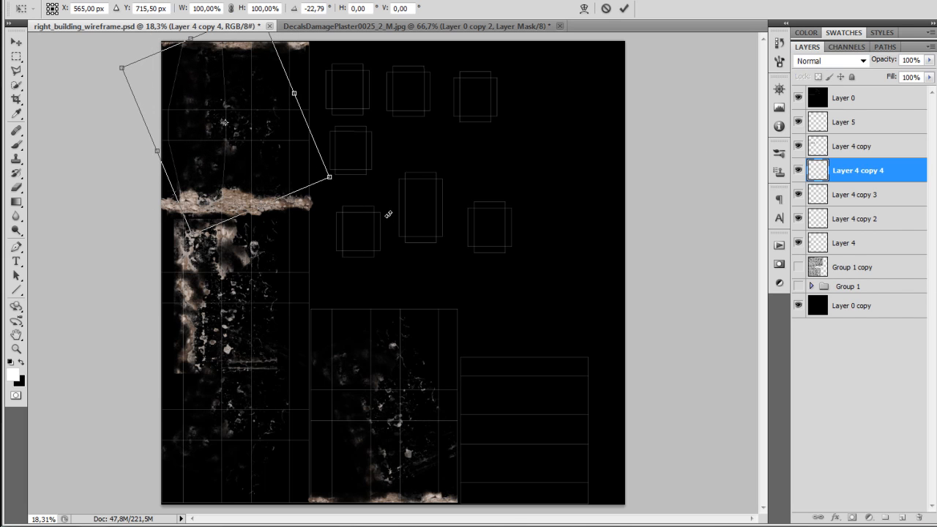
key(Return)
Show Group 1, compare the damage layers on the lower walls by toggling their visibility, and select Layer 4 copy 2
click(799, 286)
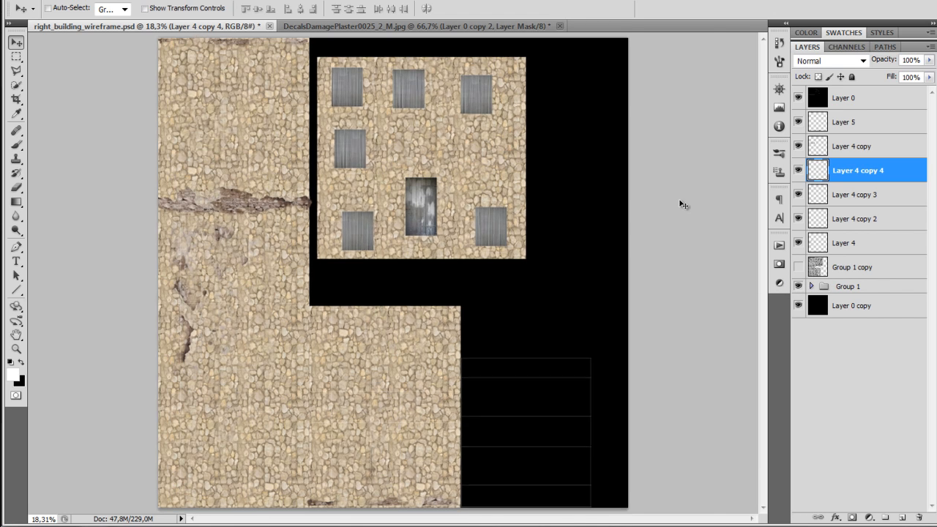
key(ctrl+plus)
key(ctrl+plus)
drag(411, 367, 536, 220)
drag(459, 308, 516, 256)
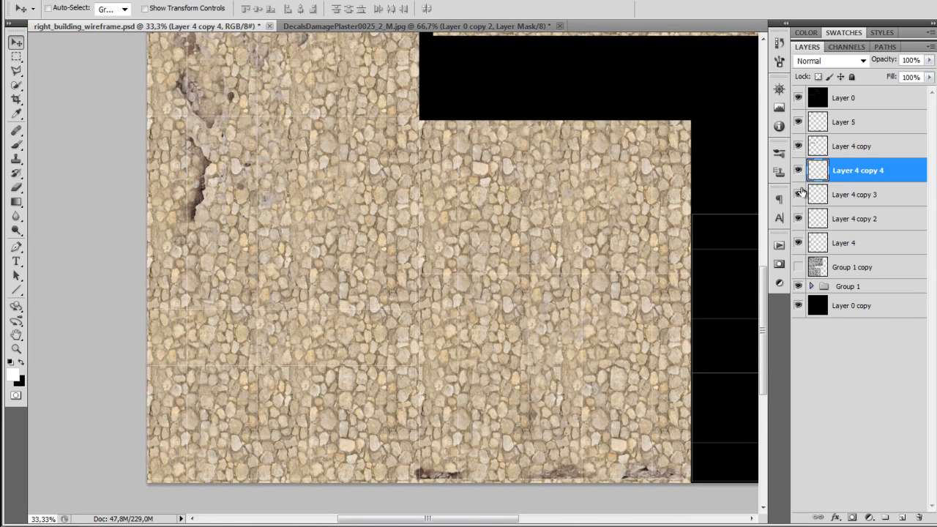
click(799, 222)
click(801, 224)
click(798, 243)
click(798, 219)
click(820, 223)
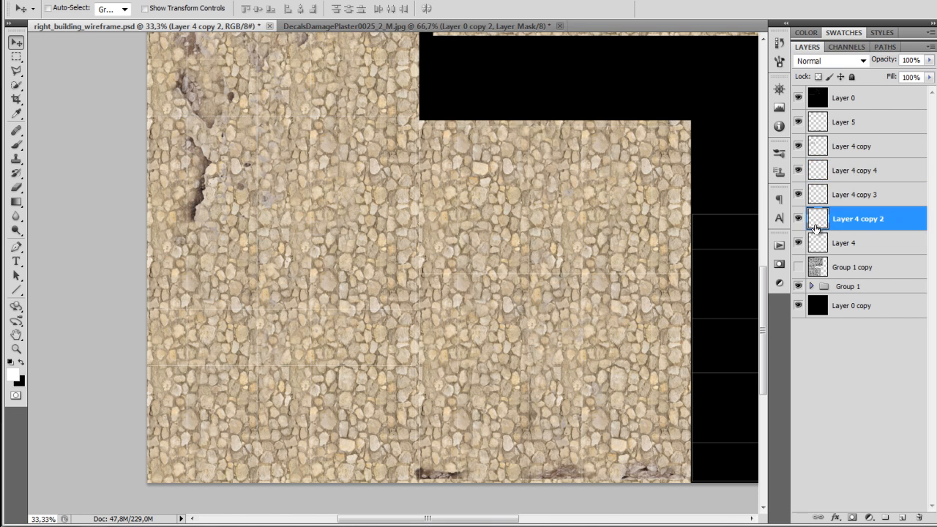
key(ctrl+l)
drag(793, 231, 820, 243)
key(Return)
key(v)
key(ctrl+z)
key(ctrl+z)
Merge Layer 4 copy 2, copy 3 and copy 4 into a single layer
shift+click(836, 178)
key(ctrl+e)
drag(622, 173, 658, 167)
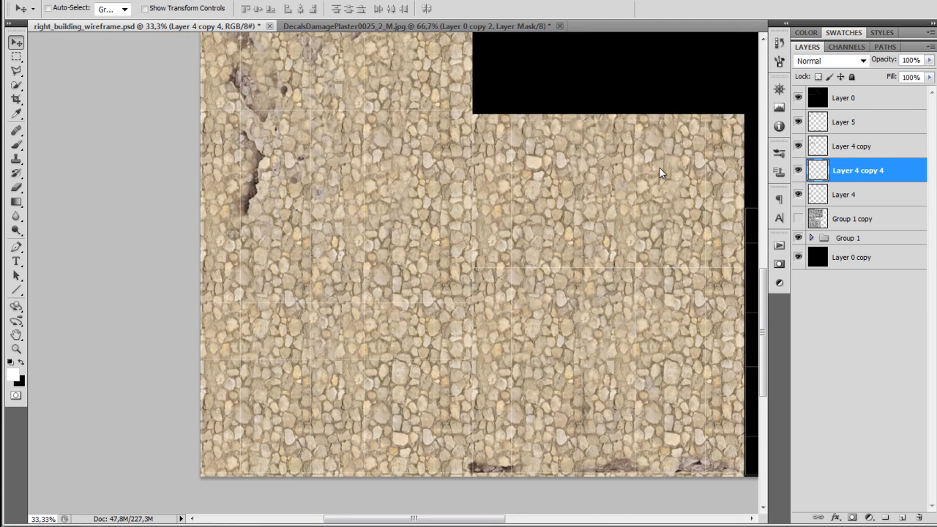
Darken the merged damage layer with Levels, setting the black input to 53 and the midtones to 0.55
key(ctrl+l)
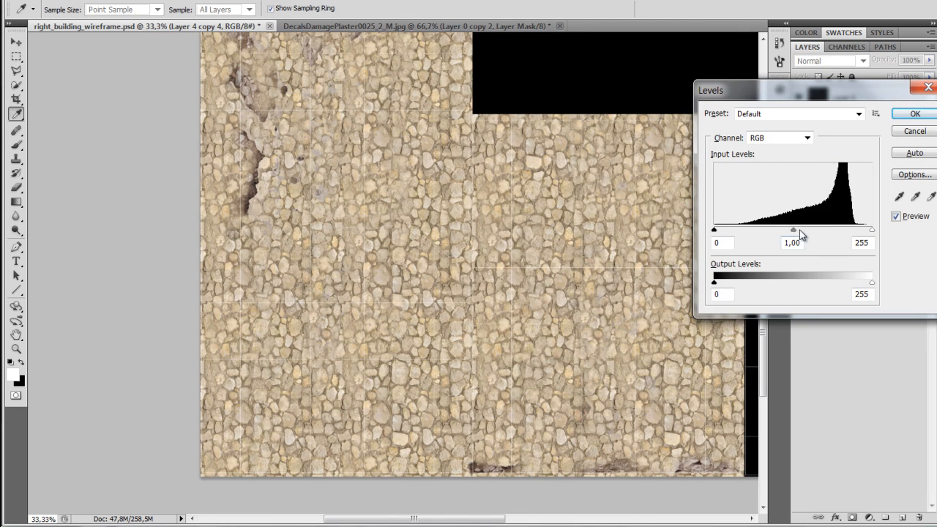
drag(792, 228, 822, 240)
drag(713, 229, 747, 227)
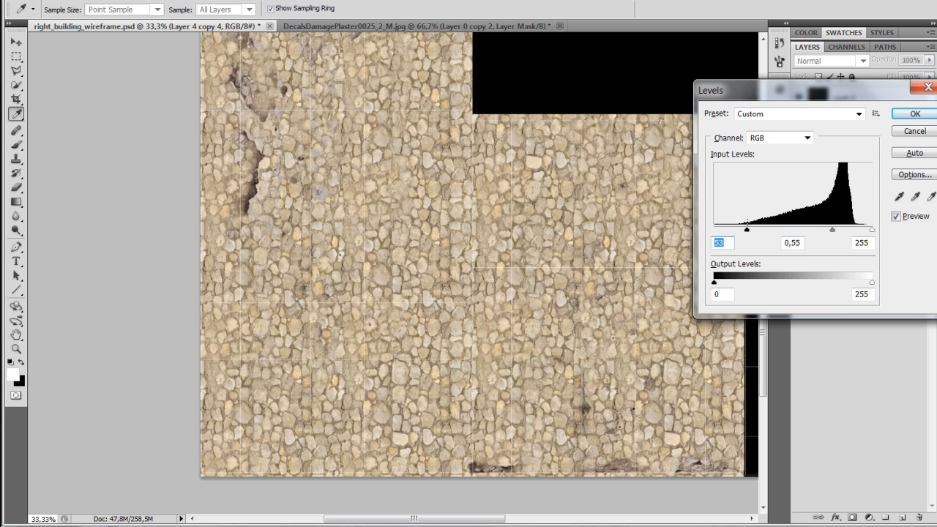
key(Return)
key(ctrl+0)
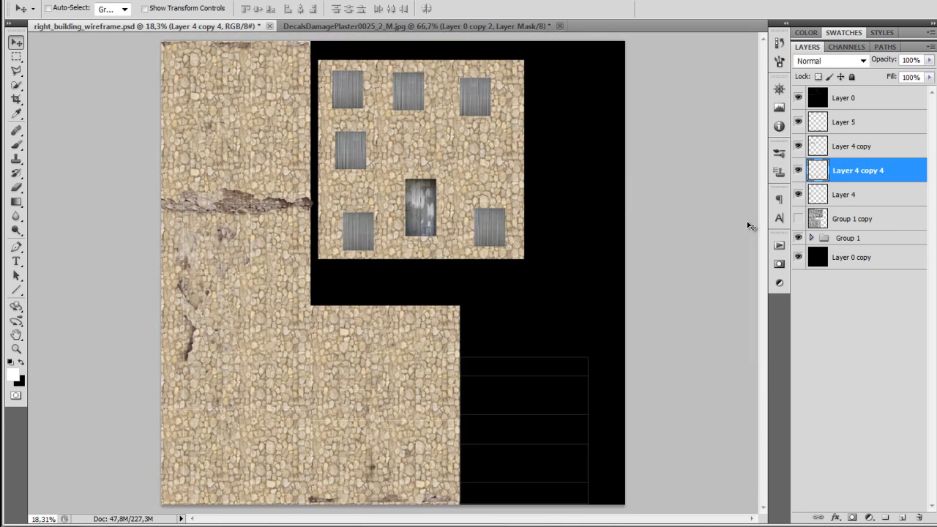
Hide the wireframe Layer 0 and save the texture in Targa format over right_building_wireframe.tga
click(798, 98)
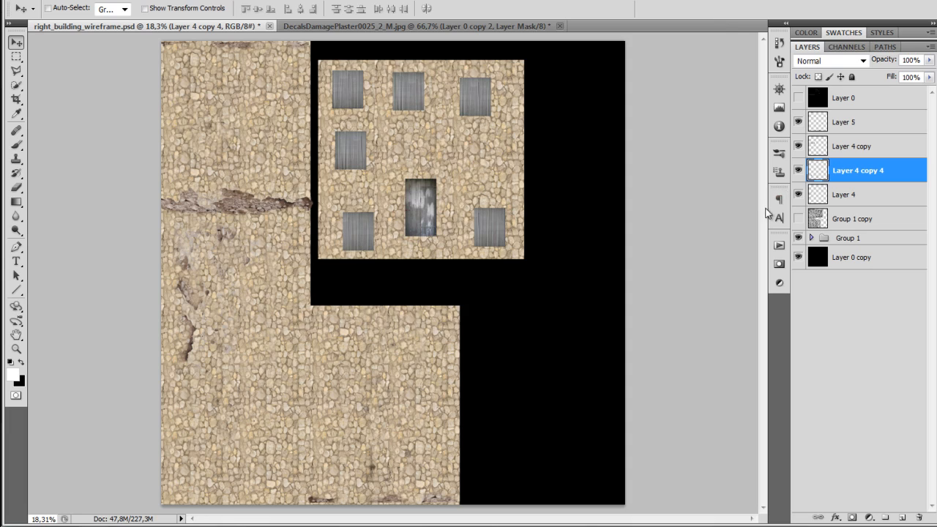
key(ctrl+shift+s)
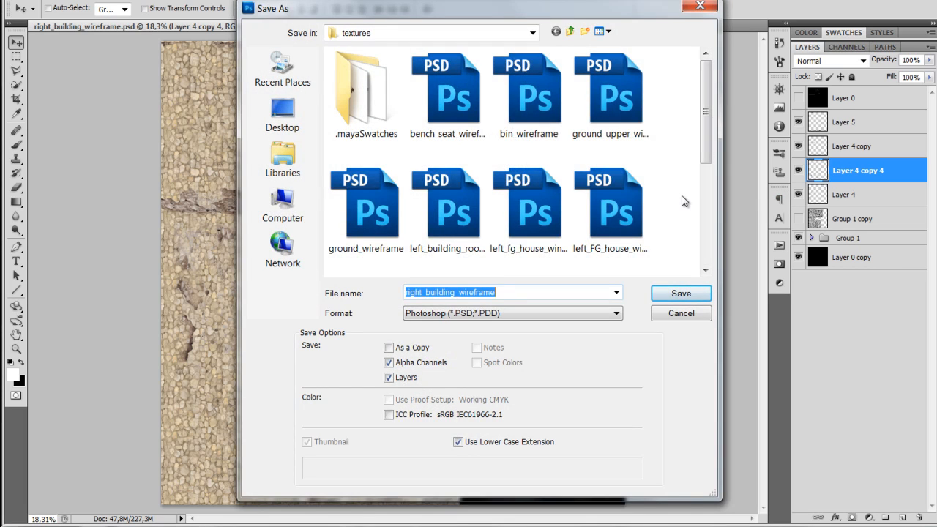
key(Tab)
key(t)
key(Return)
key(Return)
key(Return)
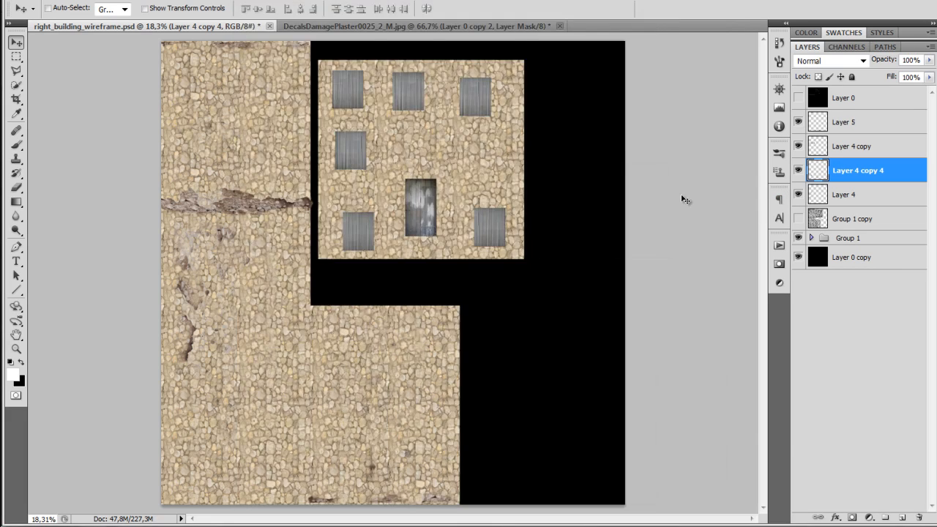
Switch to Maya, reload the right_building_wireframe.tga file texture, and inspect the stone walls in the viewport and the Render View image
key(alt+Tab)
click(774, 320)
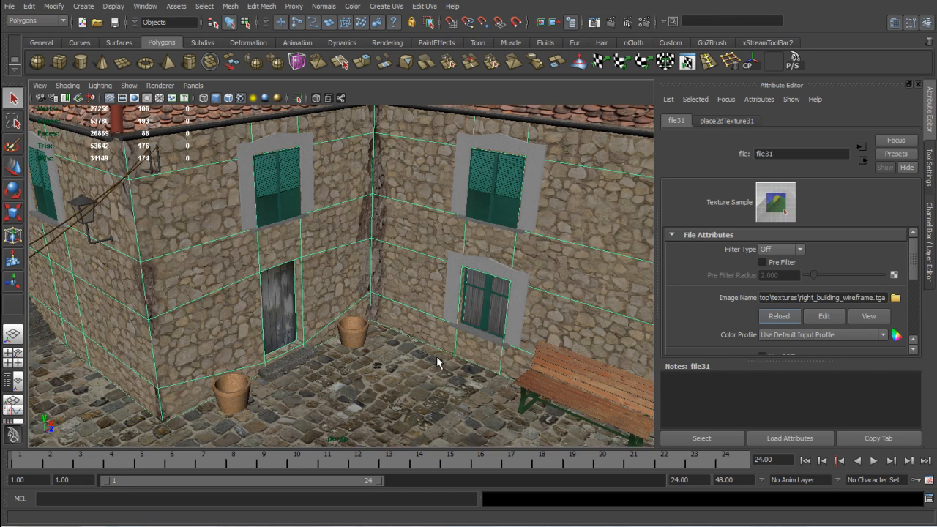
click(398, 390)
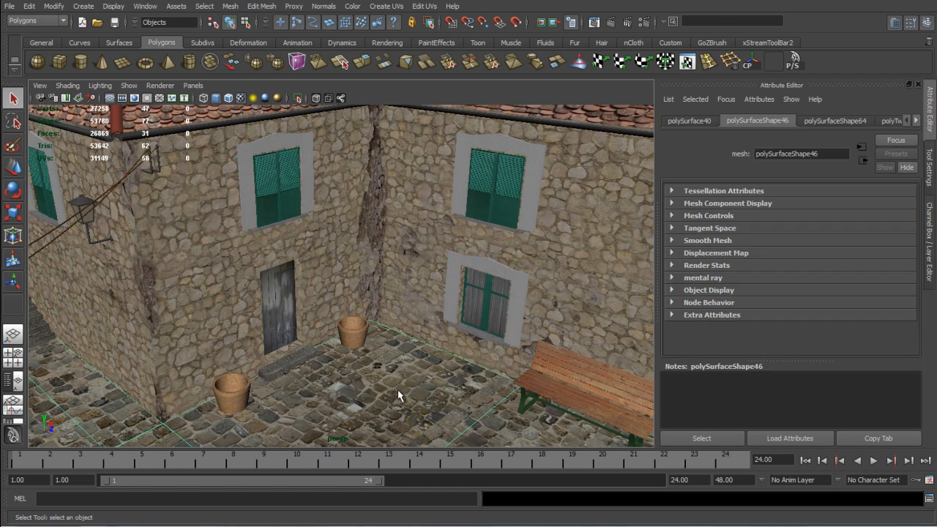
drag(419, 386, 441, 312)
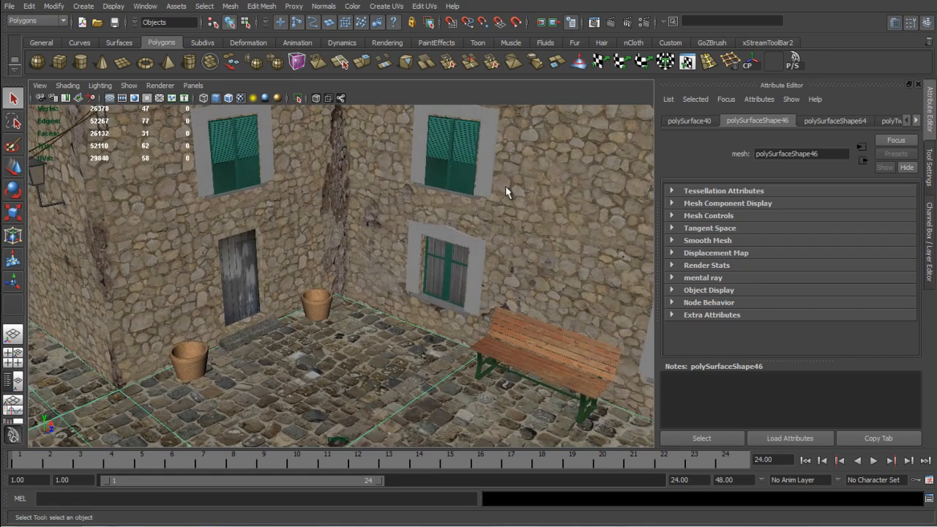
click(593, 23)
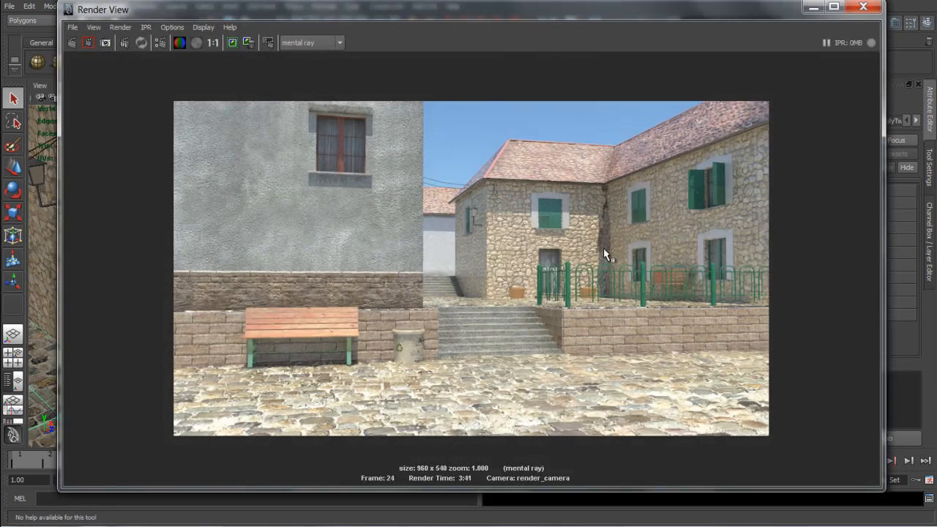
click(862, 9)
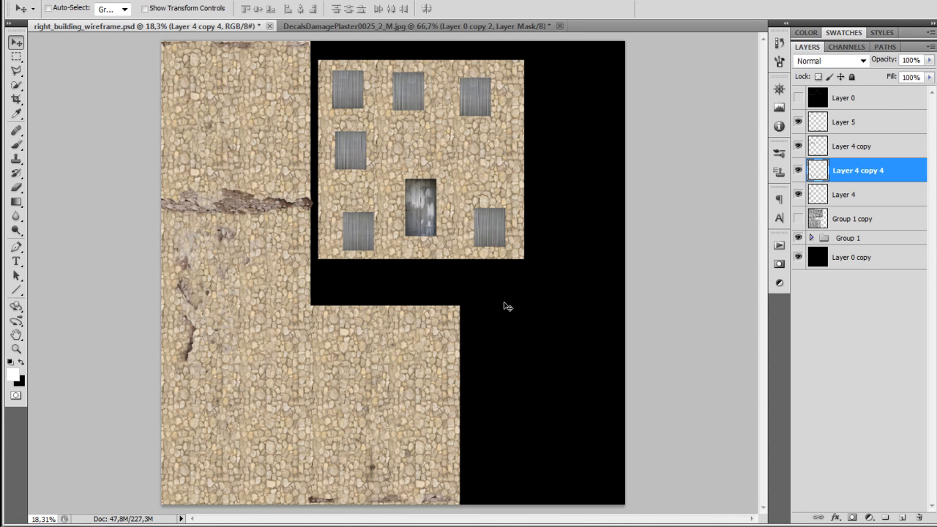
Erase the upper and lower edges of the long horizontal crack on Layer 4 copy to make it thinner and more irregular
click(843, 150)
click(798, 147)
click(799, 148)
key(e)
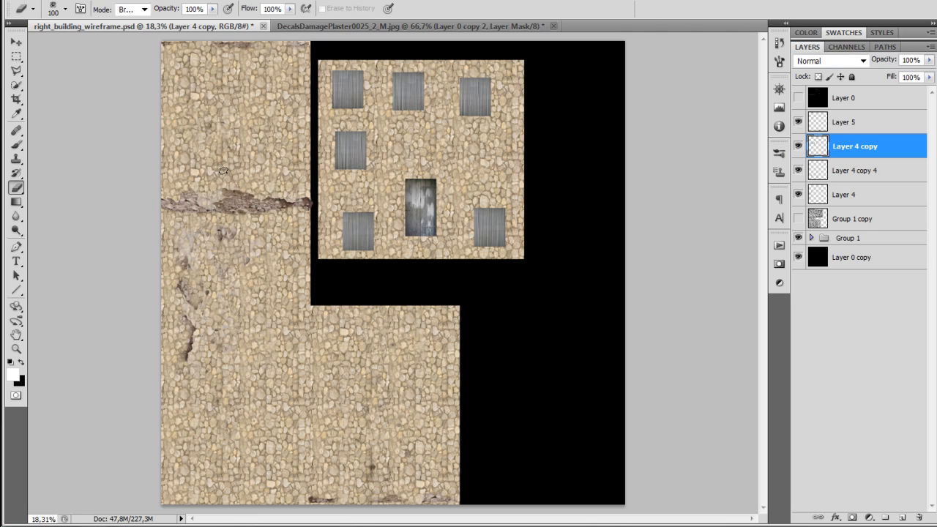
key(ctrl+plus)
key(ctrl+plus)
mouse_move(442, 364)
mouse_down()
mouse_move(603, 395)
mouse_move(682, 434)
mouse_up()
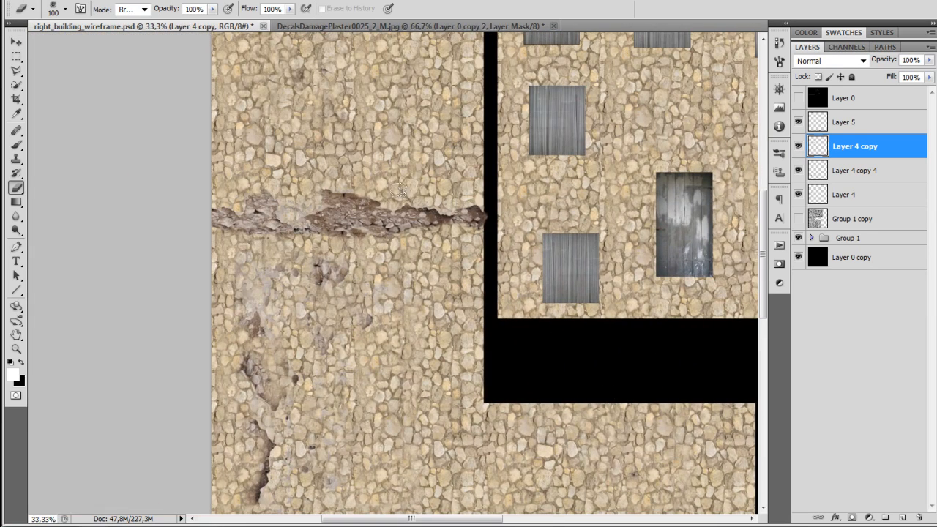
mouse_move(316, 204)
mouse_down()
mouse_move(353, 207)
mouse_move(359, 194)
mouse_move(324, 194)
mouse_move(358, 202)
mouse_up()
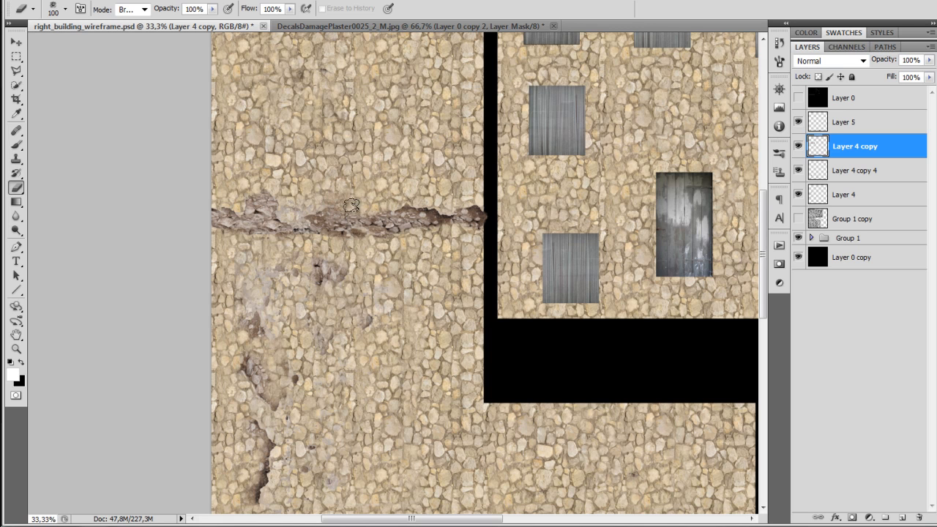
drag(331, 236, 413, 235)
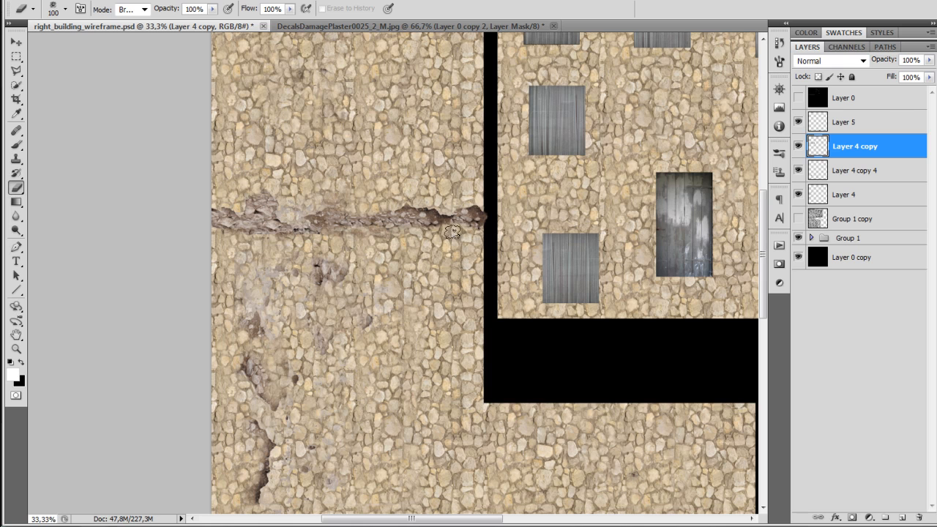
drag(468, 202, 403, 199)
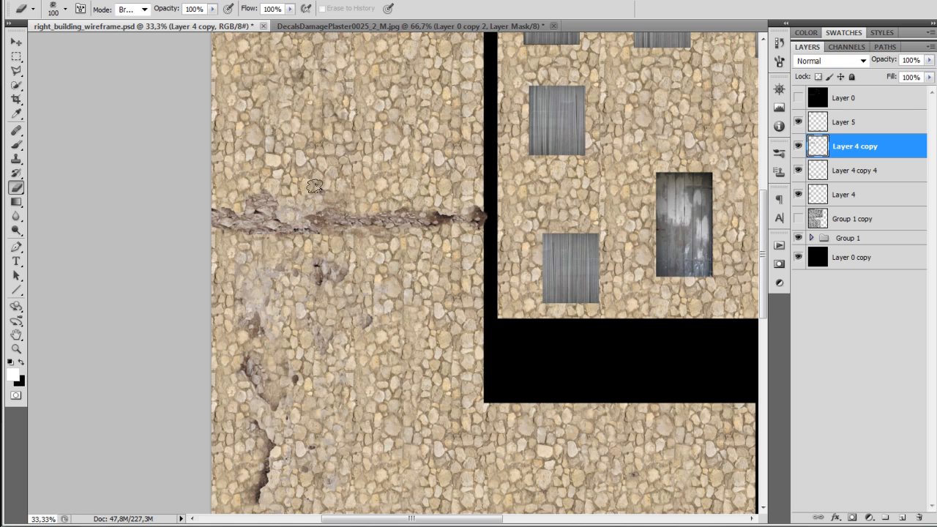
mouse_move(244, 195)
mouse_down()
mouse_move(222, 209)
mouse_move(283, 205)
mouse_up()
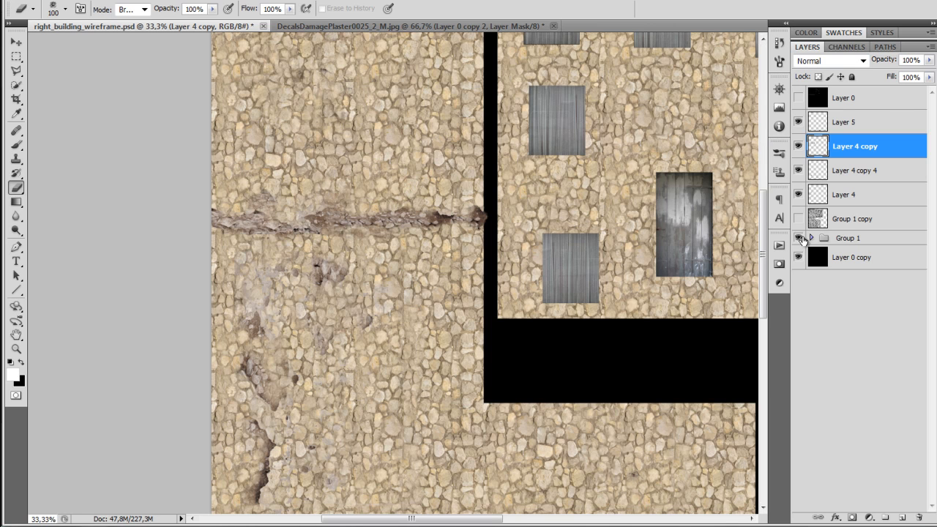
With Group 1 hidden and Layer 0 shown, place two copies of the horizontal crack along the wireframe lines above it and merge them
click(798, 238)
click(799, 99)
drag(341, 142, 401, 198)
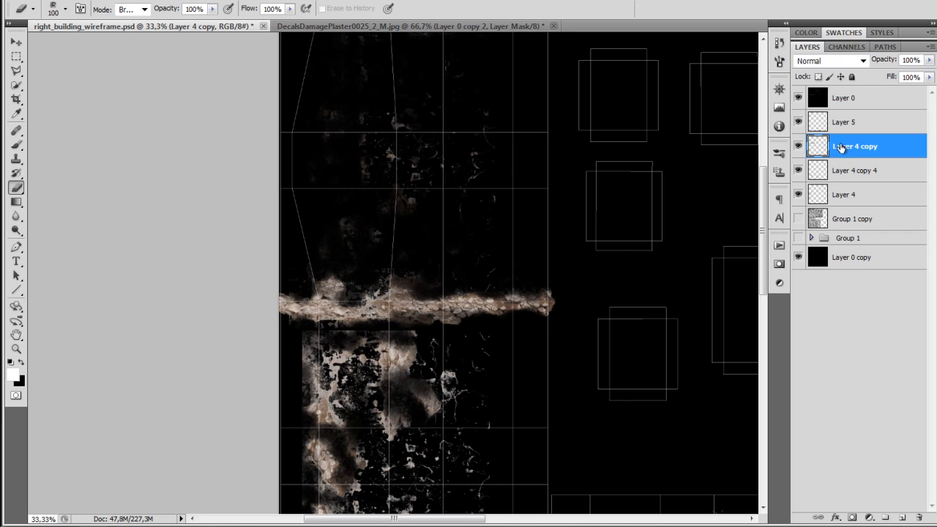
key(ctrl+j)
drag(815, 150, 819, 122)
key(v)
drag(431, 255, 407, 146)
drag(388, 198, 380, 140)
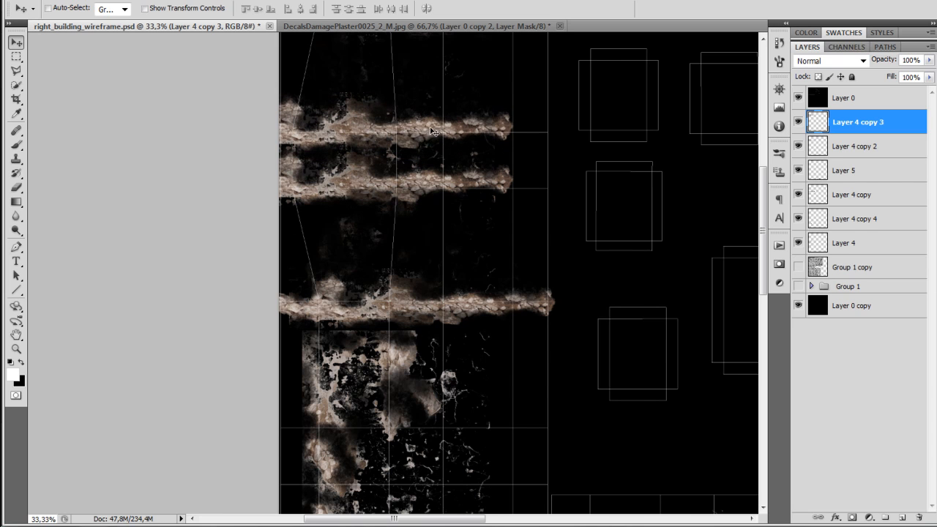
key(ctrl+e)
Erase the outer ends and ragged edges of the two upper crack strips to end them near the second vertical wireframe line
key(e)
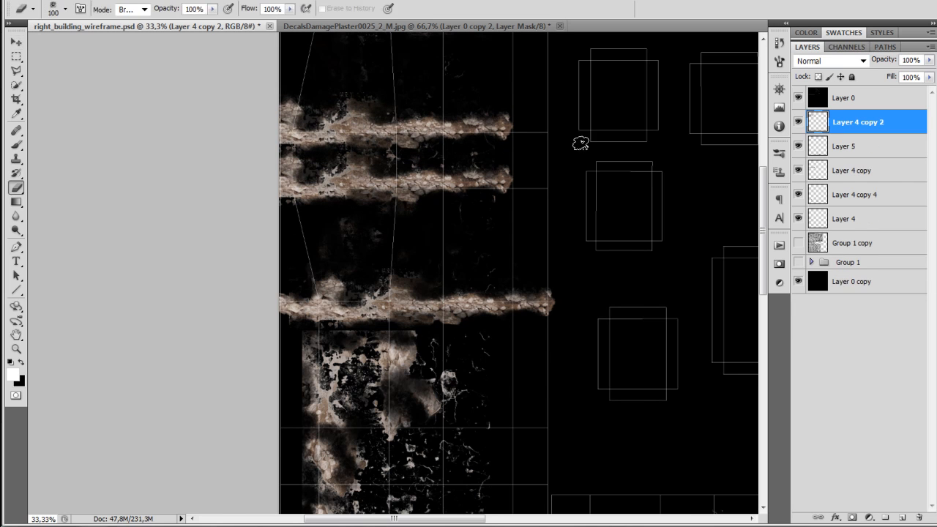
mouse_move(507, 175)
mouse_down()
mouse_move(501, 124)
mouse_move(480, 214)
mouse_move(493, 179)
mouse_move(471, 109)
mouse_move(479, 192)
mouse_move(460, 243)
mouse_move(453, 146)
mouse_move(438, 149)
mouse_move(421, 115)
mouse_move(411, 155)
mouse_move(419, 206)
mouse_move(426, 117)
mouse_move(341, 96)
mouse_move(367, 106)
mouse_move(347, 110)
mouse_move(400, 124)
mouse_move(270, 106)
mouse_move(333, 109)
mouse_up()
drag(407, 197, 340, 204)
key(ctrl+z)
drag(294, 144, 289, 187)
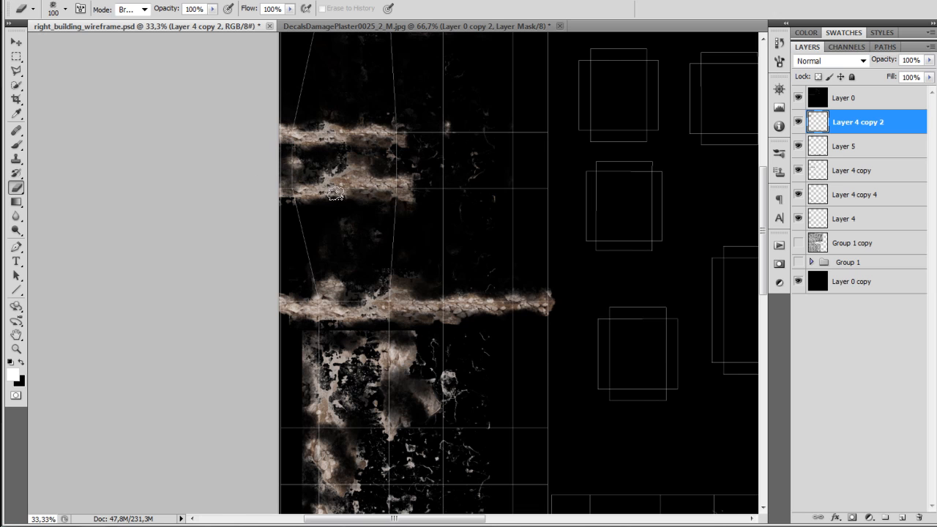
Clone vertical damage between the two upper strips to close them into a frame, and erase the excess beyond its outer side
key(s)
alt+click(320, 180)
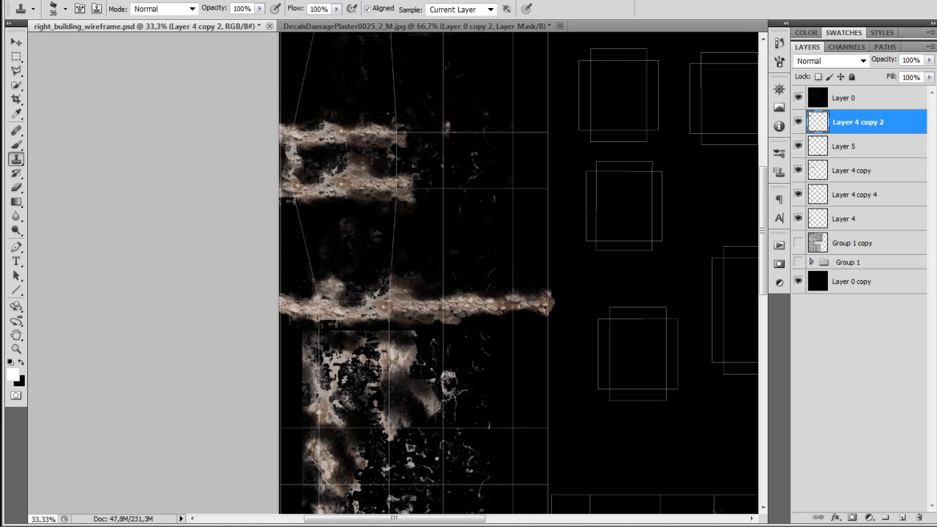
drag(373, 181, 396, 169)
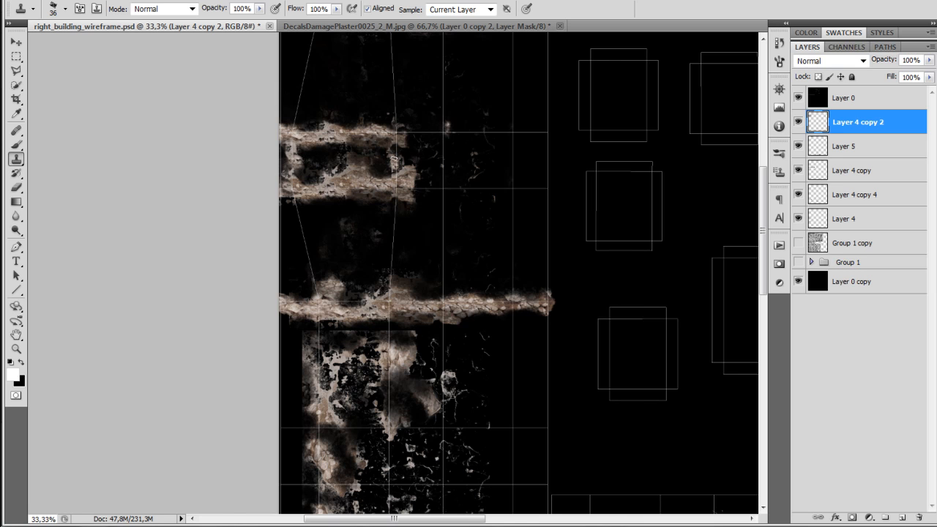
key(e)
mouse_move(413, 169)
mouse_down()
mouse_move(407, 203)
mouse_move(416, 153)
mouse_move(419, 205)
mouse_up()
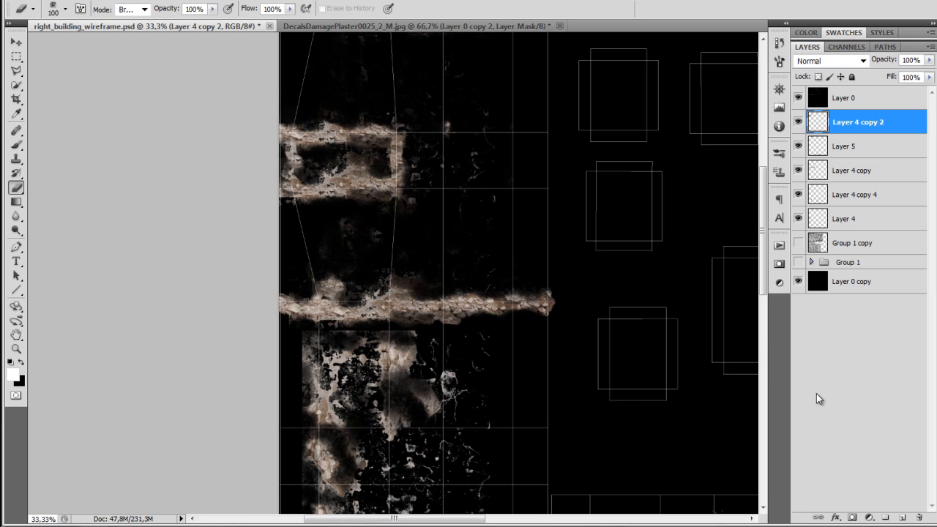
Duplicate the Layer 4 copy crack, rotate it -90 degrees, and place it along the outer vertical edge of the upper wall grid
click(798, 169)
click(798, 169)
click(832, 171)
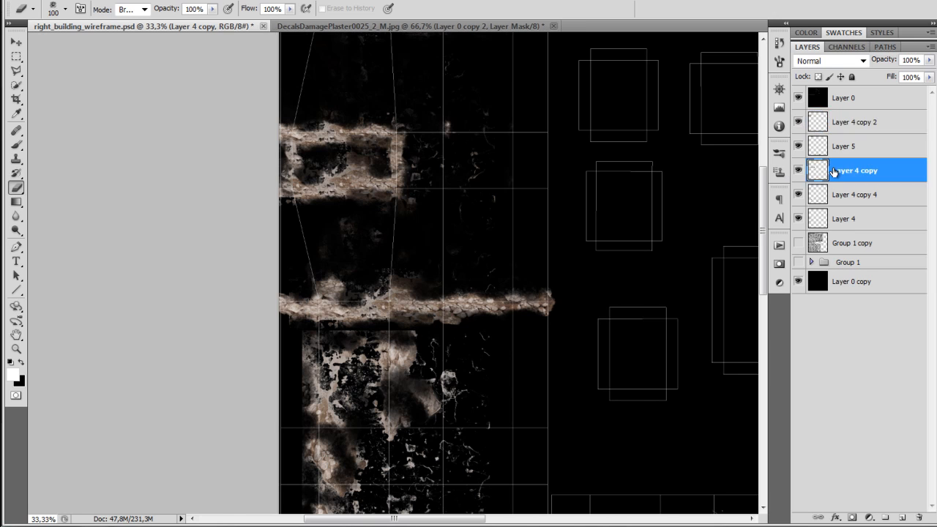
key(v)
drag(346, 318, 483, 278)
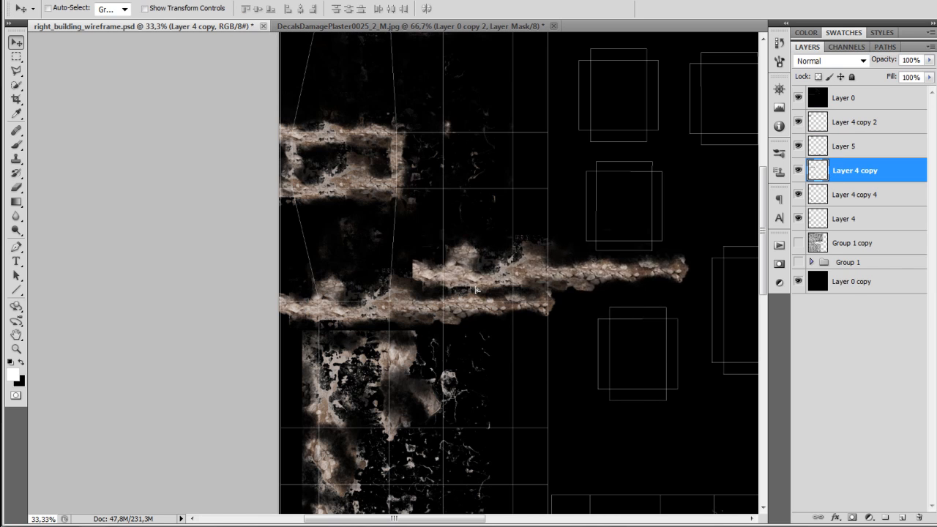
key(ctrl+t)
drag(486, 363, 701, 368)
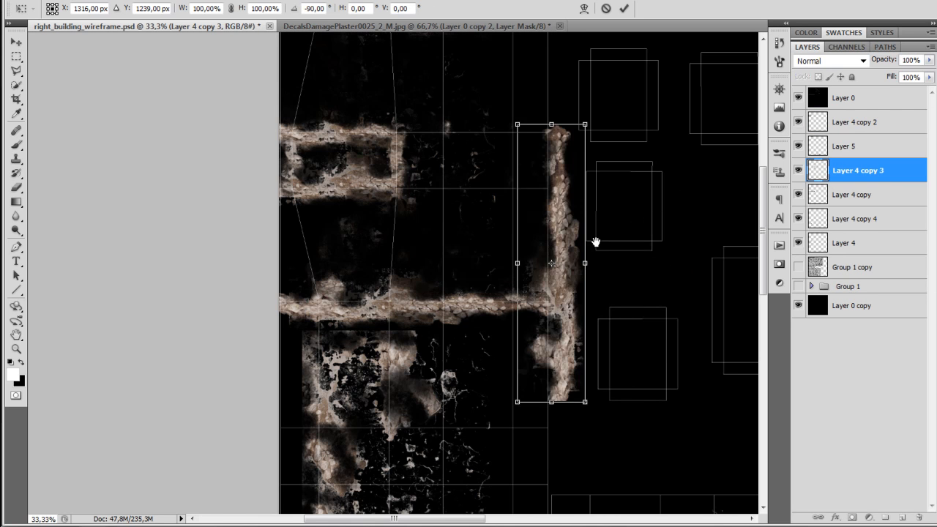
scroll(610, 266, up, 3)
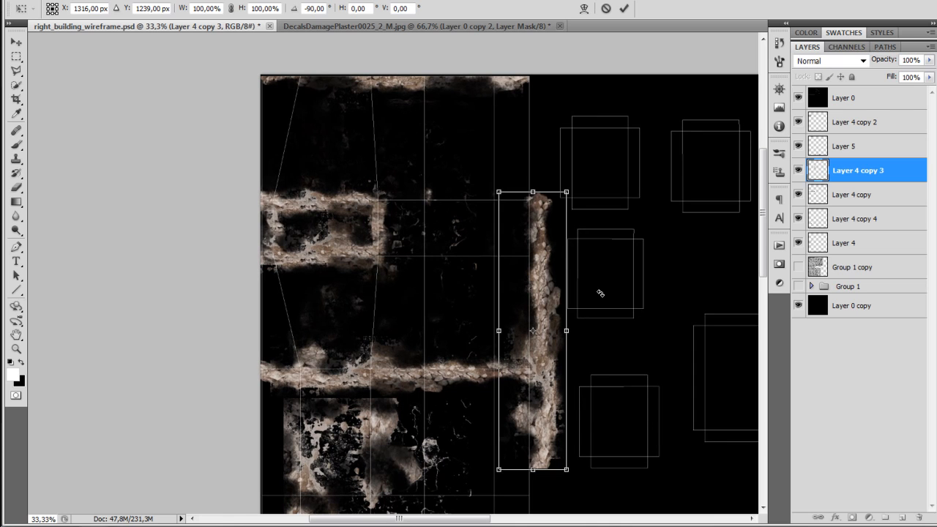
key(Return)
drag(551, 369, 534, 278)
Duplicate the vertical crack twice down the wall's outer edge and merge Layer 4 copy 3, copy 5 and copy 6
scroll(592, 337, down, 10)
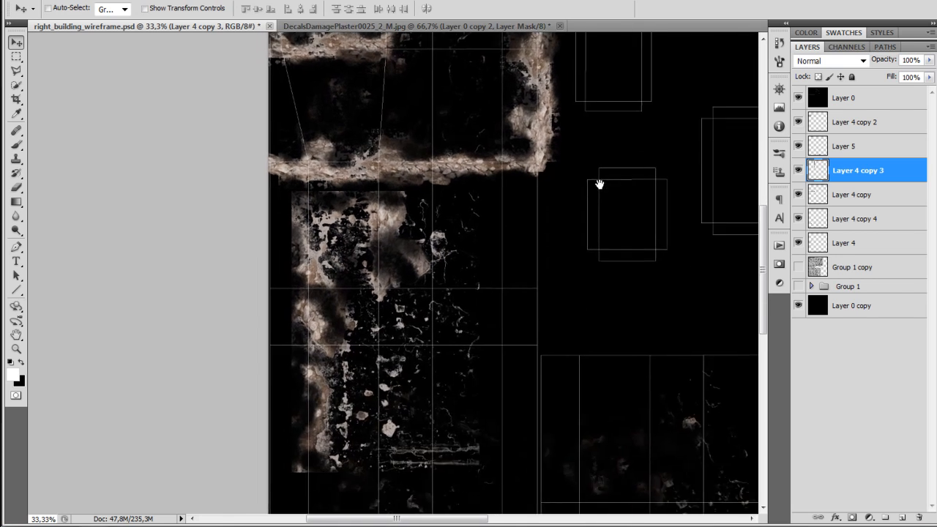
drag(545, 93, 563, 358)
drag(560, 397, 463, 306)
drag(450, 169, 463, 366)
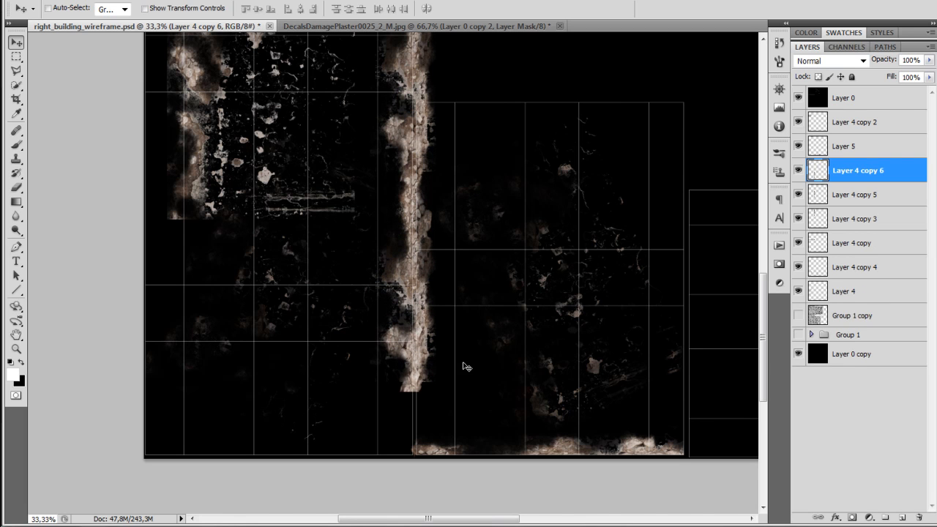
shift+click(861, 225)
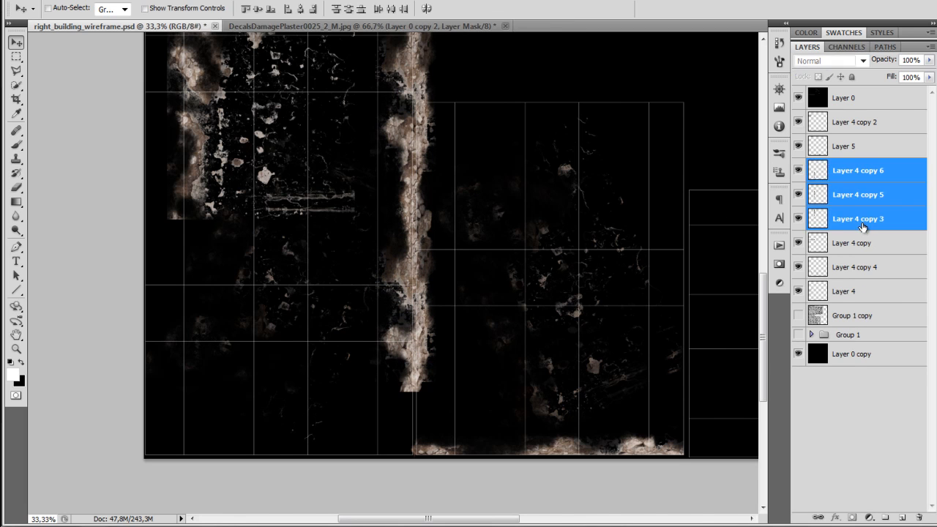
key(ctrl+e)
Erase both sides of the merged vertical crack to thin it along the wall's outer edge
drag(607, 111, 589, 398)
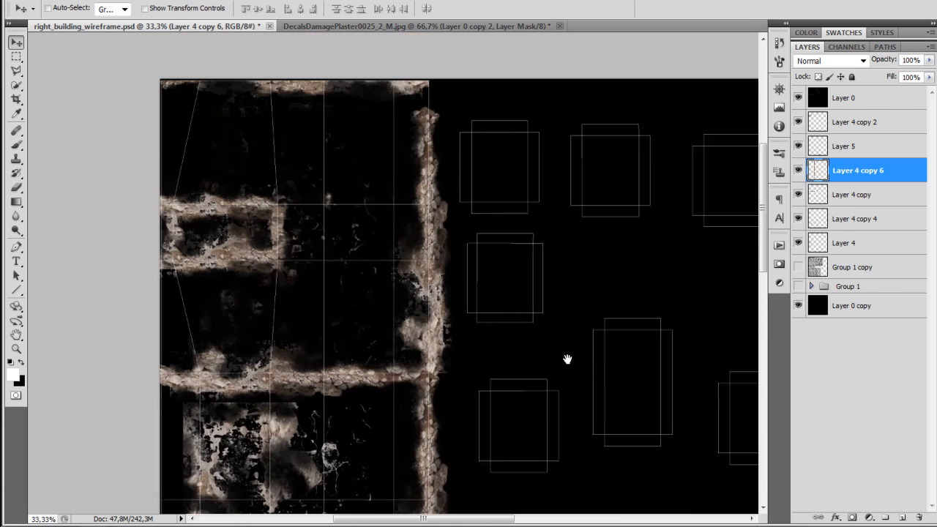
key(e)
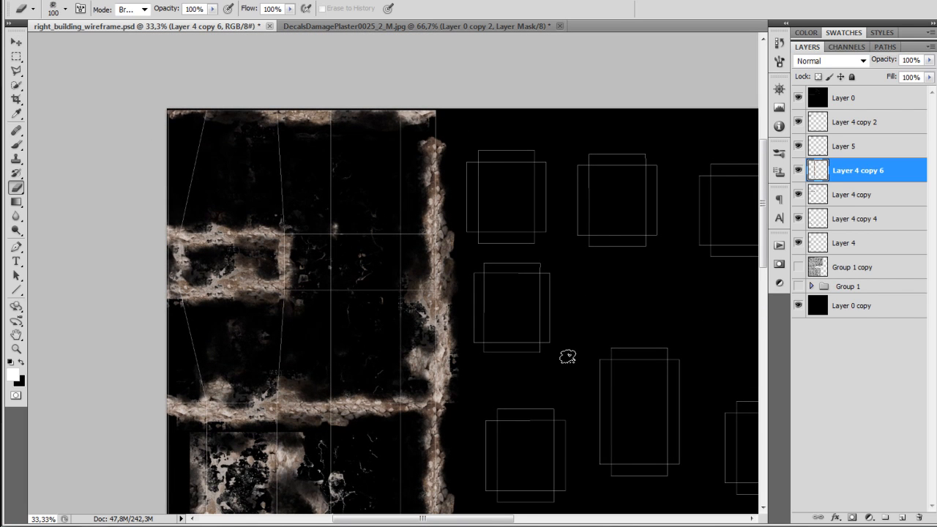
drag(428, 143, 422, 245)
mouse_move(399, 312)
mouse_down()
mouse_move(389, 308)
mouse_move(422, 356)
mouse_move(406, 346)
mouse_up()
drag(433, 386, 408, 206)
mouse_move(399, 273)
mouse_down()
mouse_move(405, 356)
mouse_move(388, 362)
mouse_move(399, 395)
mouse_move(378, 445)
mouse_move(402, 461)
mouse_up()
drag(407, 422, 404, 218)
mouse_move(395, 286)
mouse_down()
mouse_move(378, 488)
mouse_move(398, 508)
mouse_move(390, 460)
mouse_up()
mouse_move(402, 317)
mouse_down()
mouse_move(396, 339)
mouse_move(425, 327)
mouse_move(434, 239)
mouse_move(419, 285)
mouse_move(423, 102)
mouse_move(424, 498)
mouse_up()
drag(447, 227, 455, 396)
drag(439, 98, 453, 275)
mouse_move(447, 144)
mouse_down()
mouse_move(442, 256)
mouse_move(450, 251)
mouse_up()
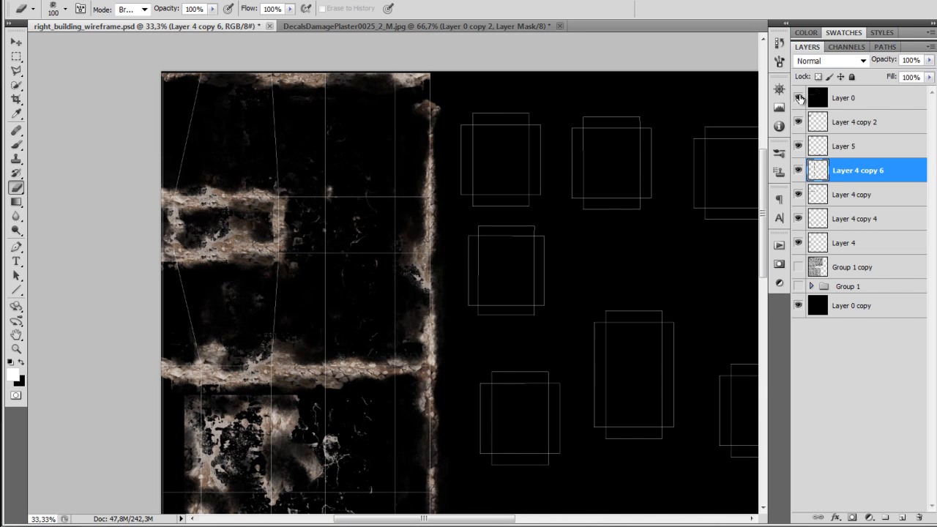
Hide the wireframe Layer 0, show Group 1, and group the six damage layers from Layer 4 copy 2 down to Layer 4
click(798, 98)
click(798, 286)
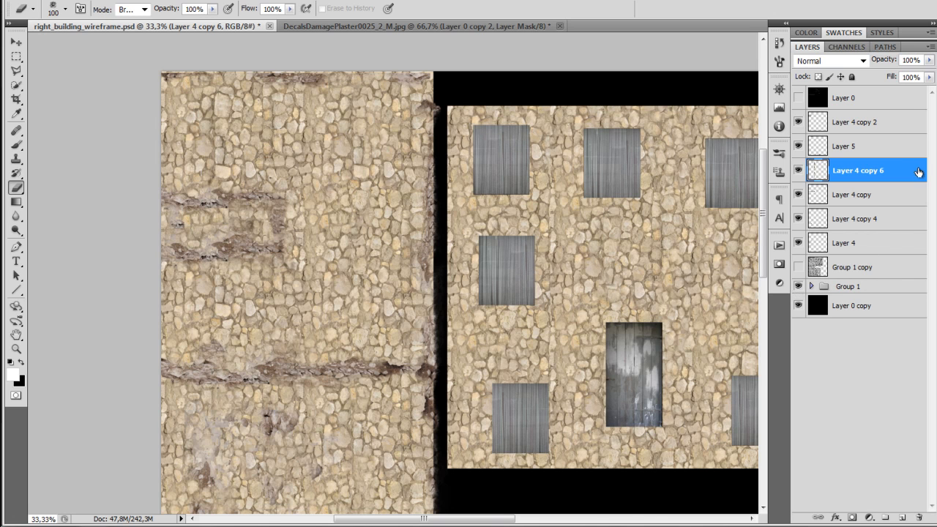
click(861, 124)
shift+click(876, 243)
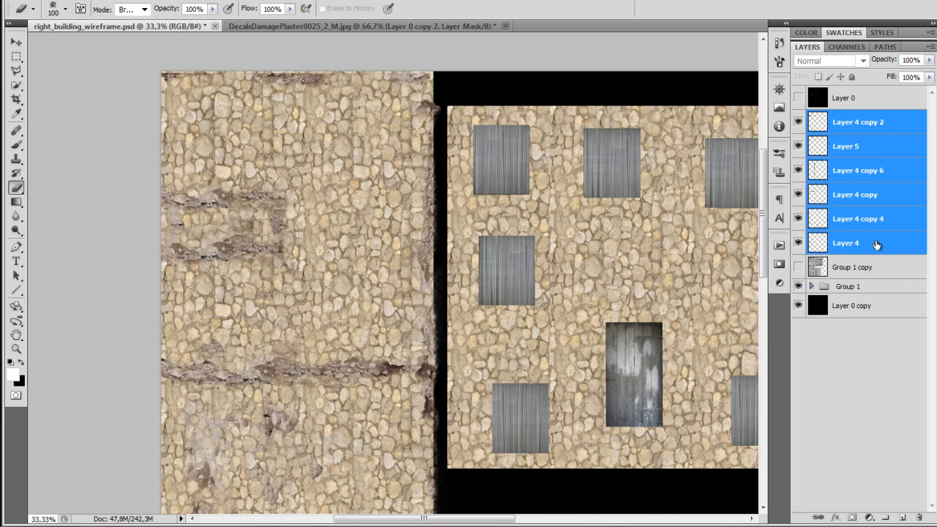
key(ctrl+g)
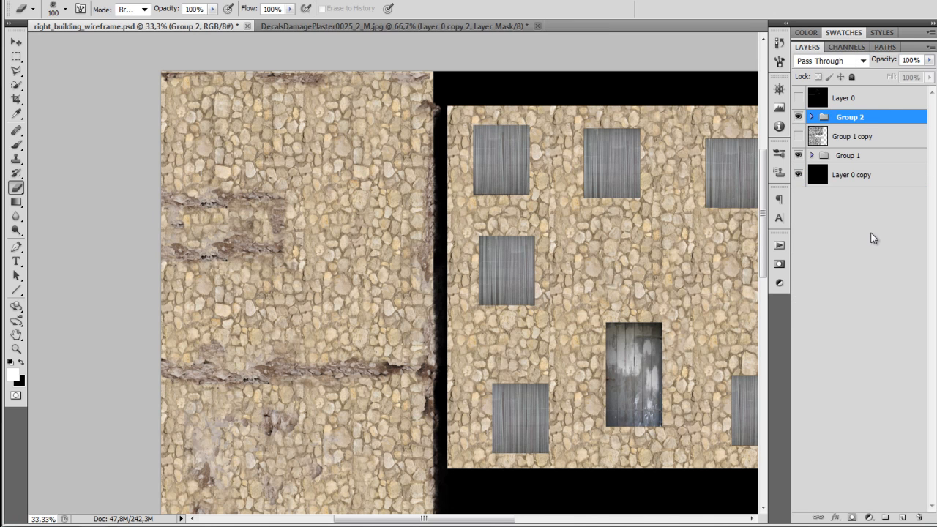
Export the damaged colour texture as a Targa copy, right_building_wireframe.tga
shift+click(861, 160)
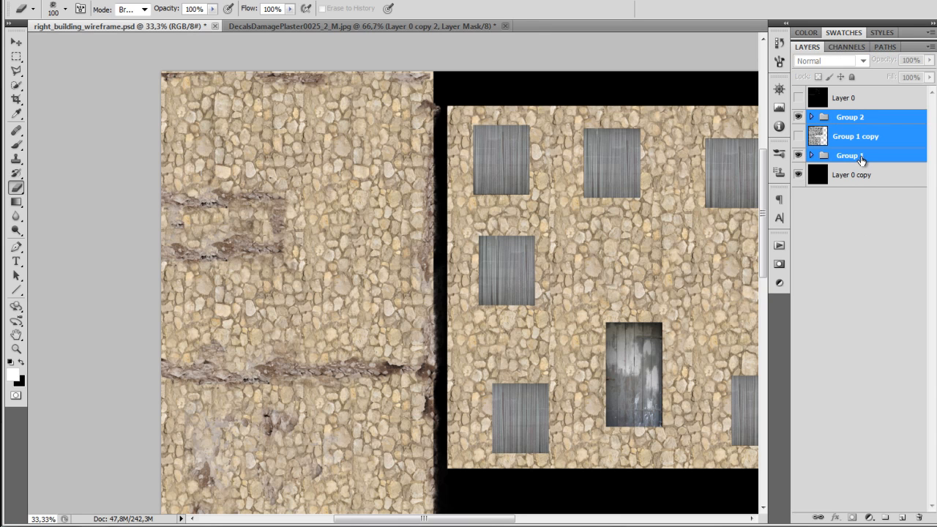
click(881, 309)
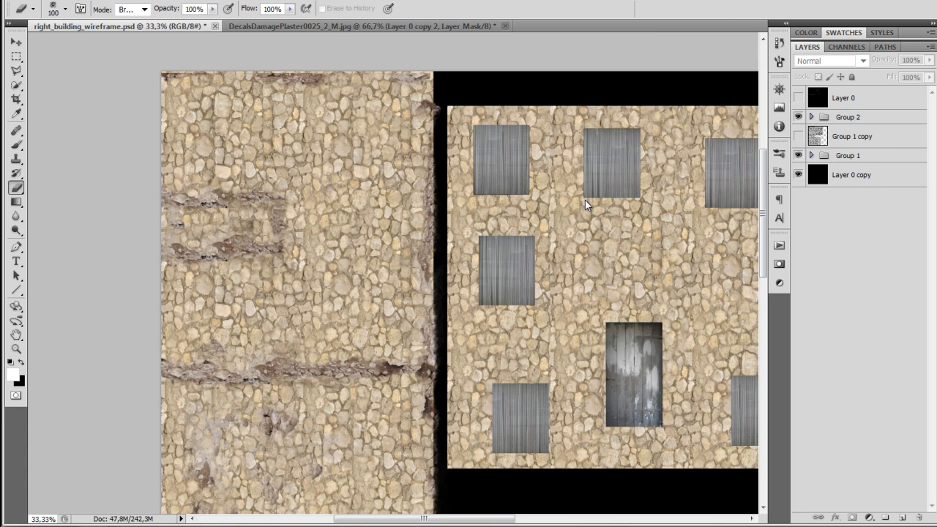
key(ctrl+shift+s)
key(t)
key(Return)
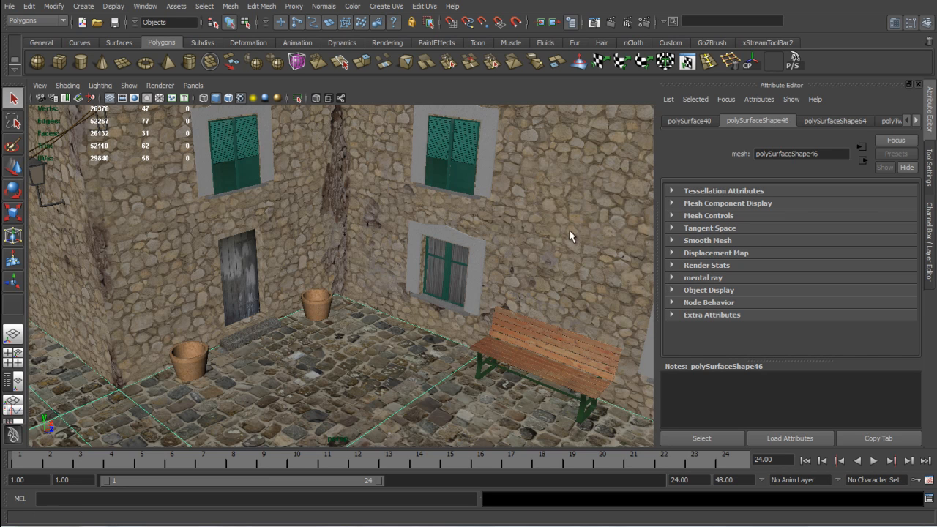
In Maya, reload right_building_wireframe.tga in the stone wall material's diffuse color and inspect the cracks on the building
click(570, 237)
right_click(572, 237)
click(556, 403)
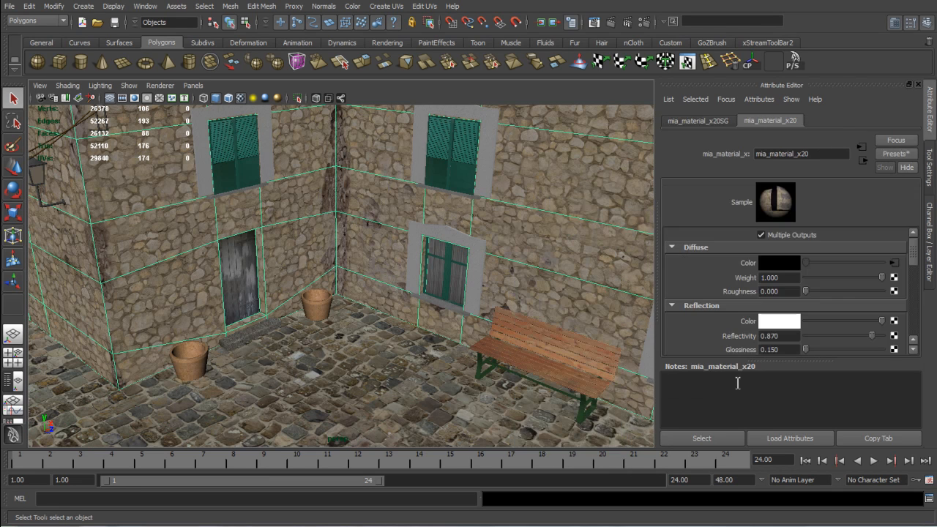
click(893, 262)
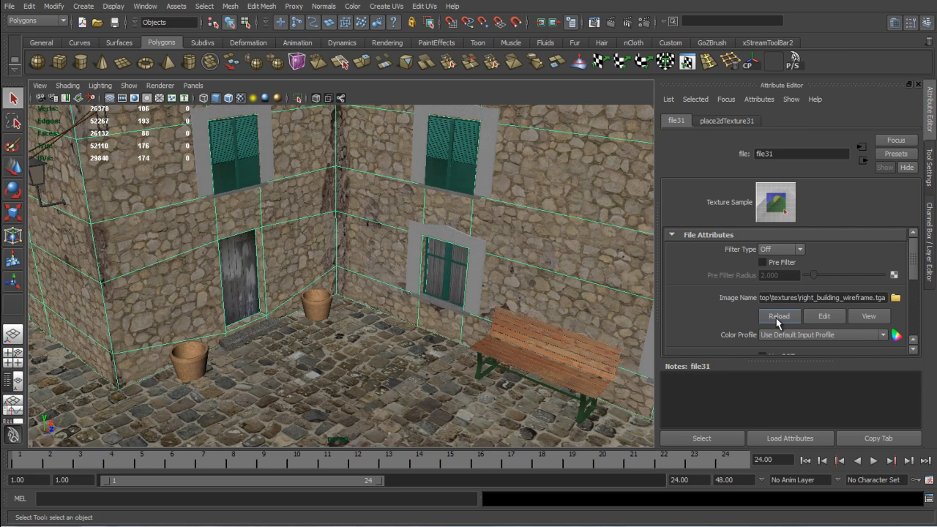
click(777, 316)
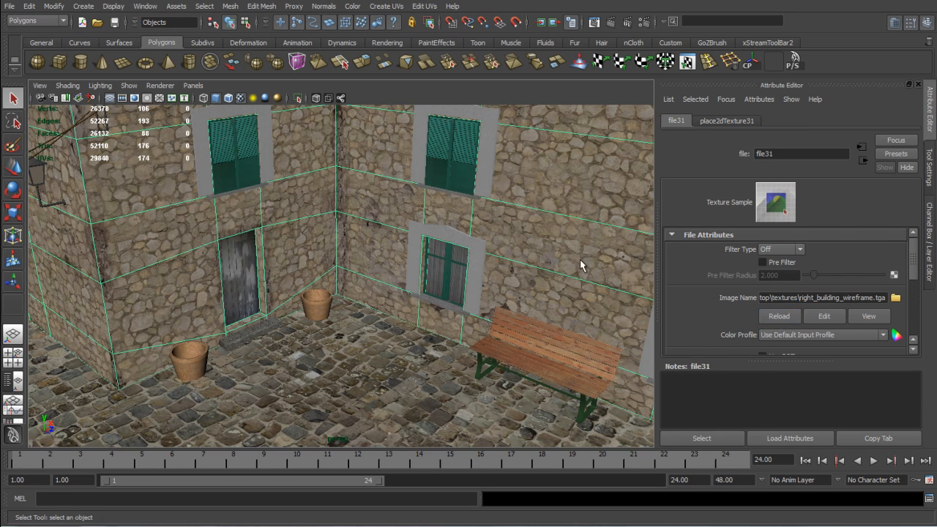
click(393, 378)
drag(480, 197, 478, 235)
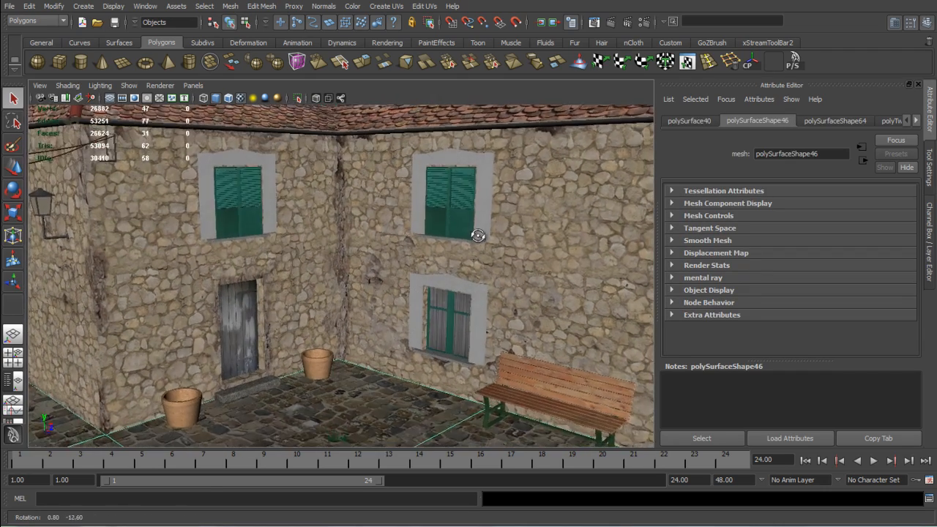
drag(505, 140, 481, 170)
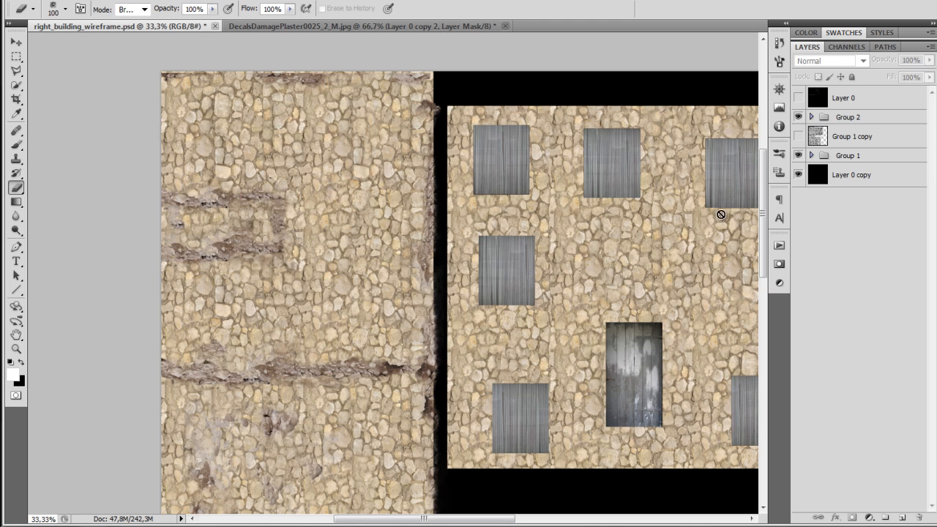
Back in Photoshop, duplicate Group 2, merge the copy into a single layer, and place it between Group 2 and Group 1 copy
key(v)
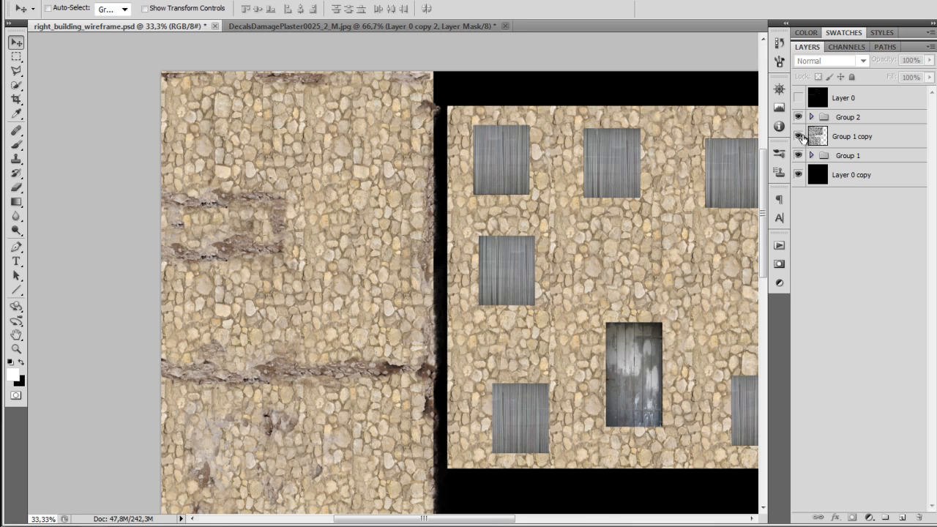
click(799, 137)
click(798, 136)
click(843, 119)
right_click(845, 119)
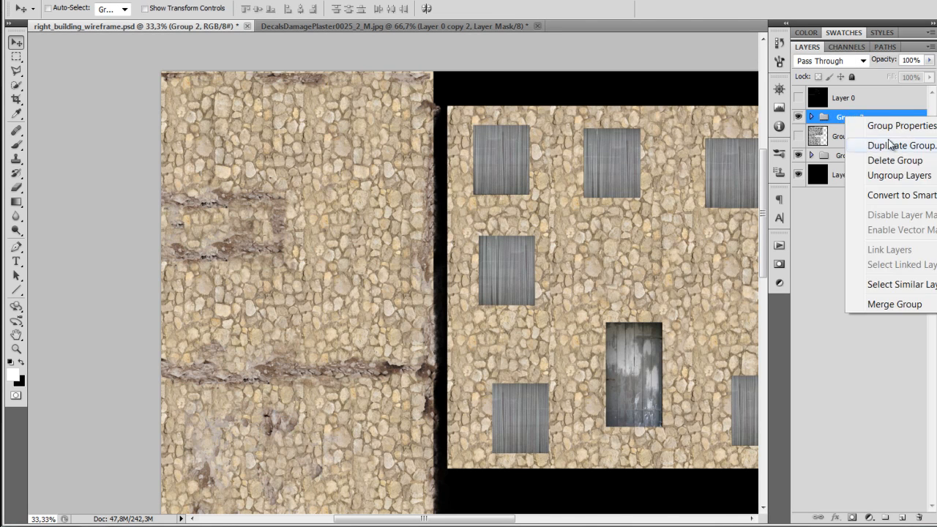
click(897, 149)
key(Return)
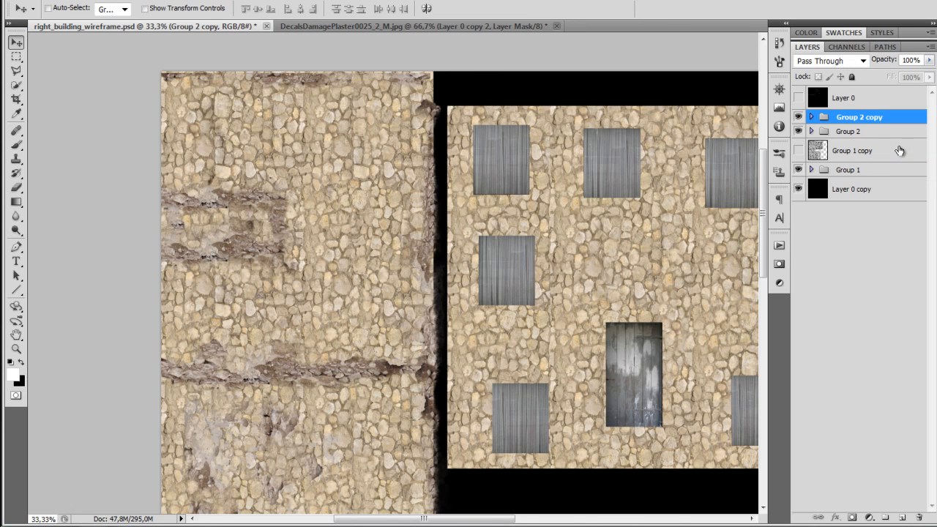
key(ctrl+e)
drag(848, 126, 852, 147)
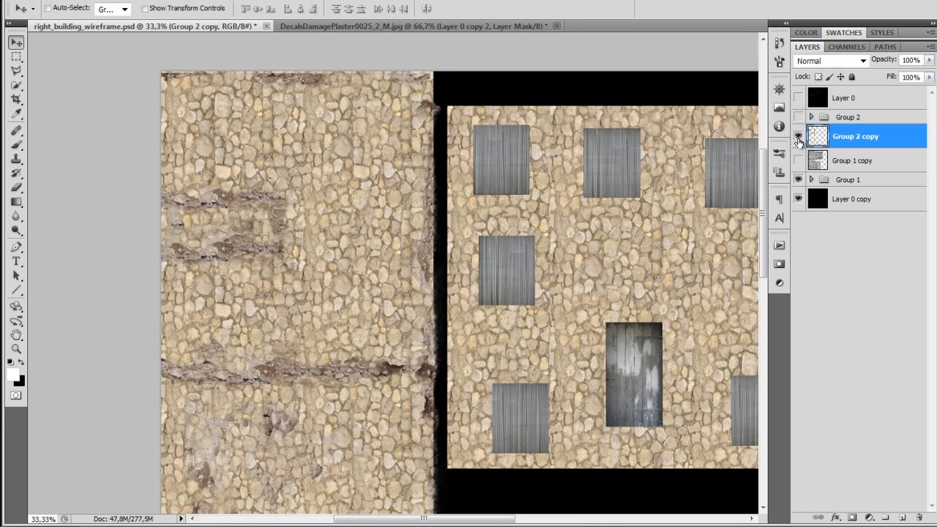
Hide Group 1, show the grayscale Group 1 copy, and desaturate the merged Group 2 copy damage layer
click(798, 179)
click(798, 160)
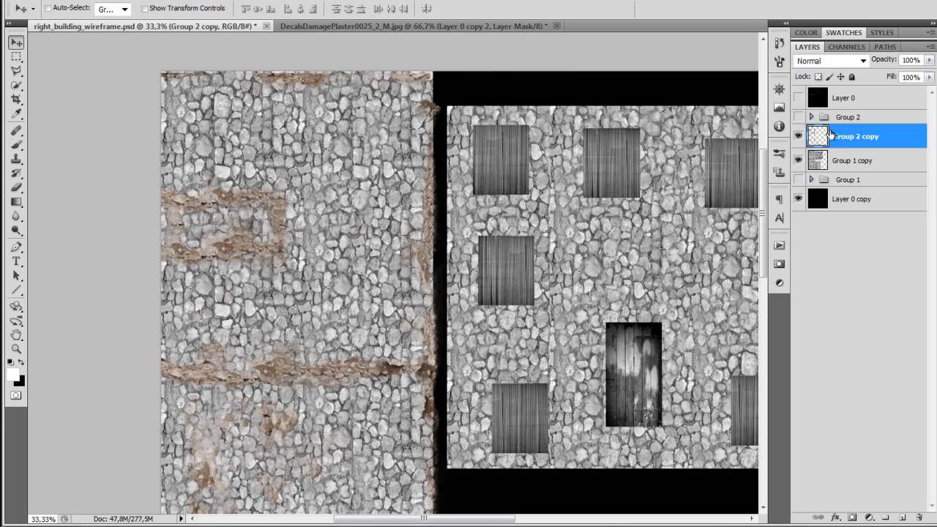
key(ctrl+shift+u)
click(799, 136)
click(800, 136)
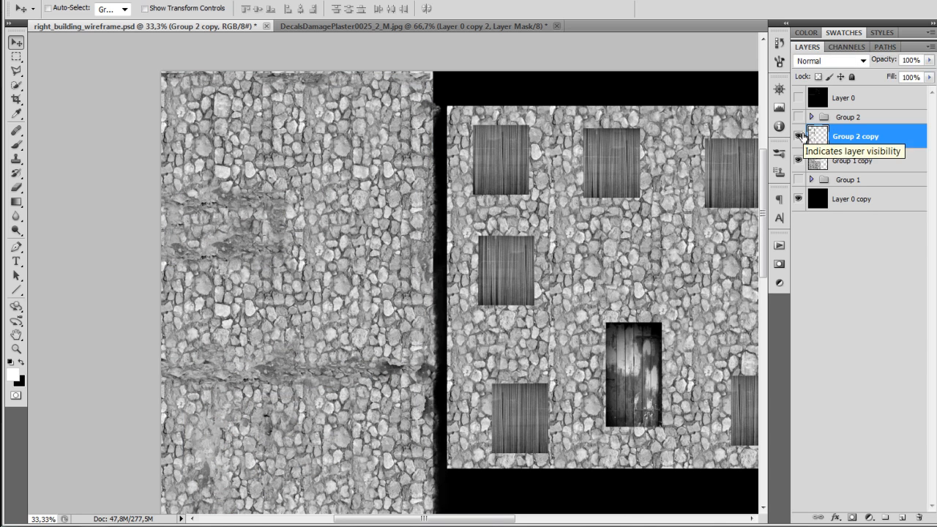
Save the grayscale texture as a Targa copy over the existing right_building_bump.tga
key(ctrl+shift+s)
key(Tab)
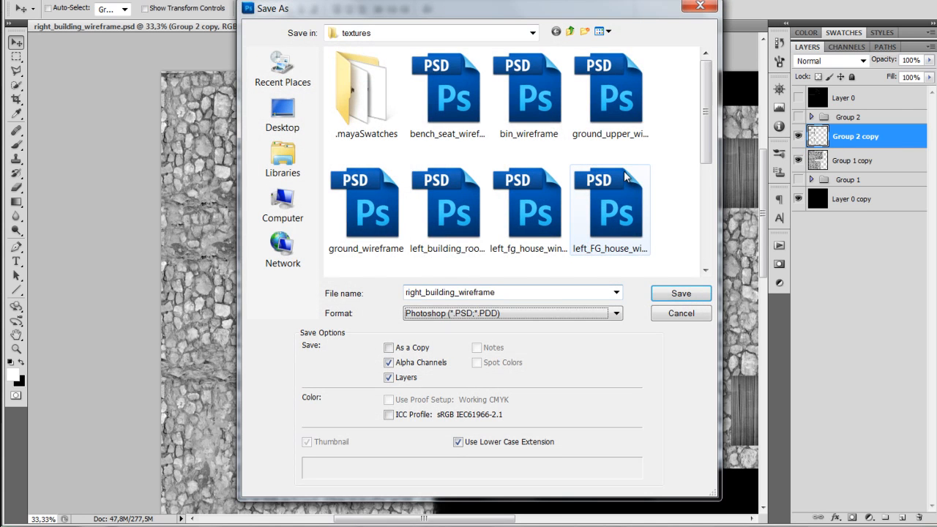
key(t)
double_click(466, 294)
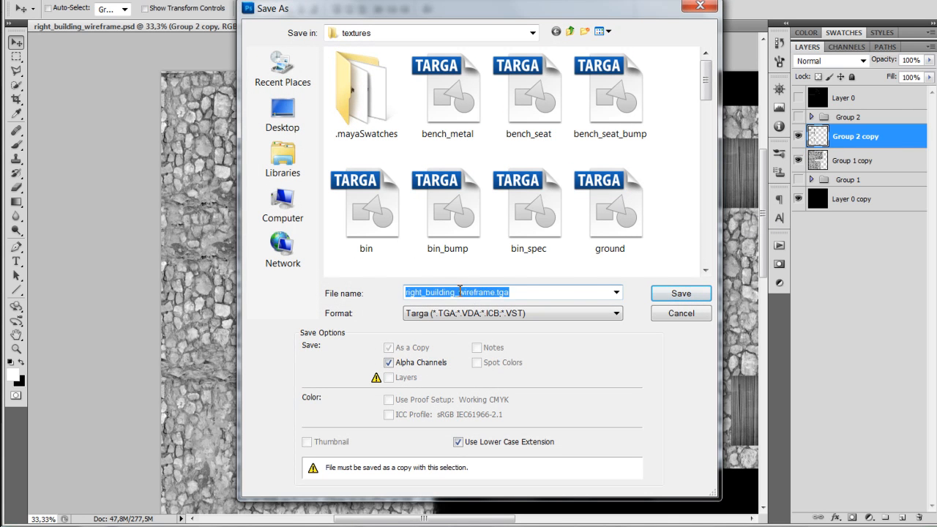
drag(459, 292, 570, 294)
text(b)
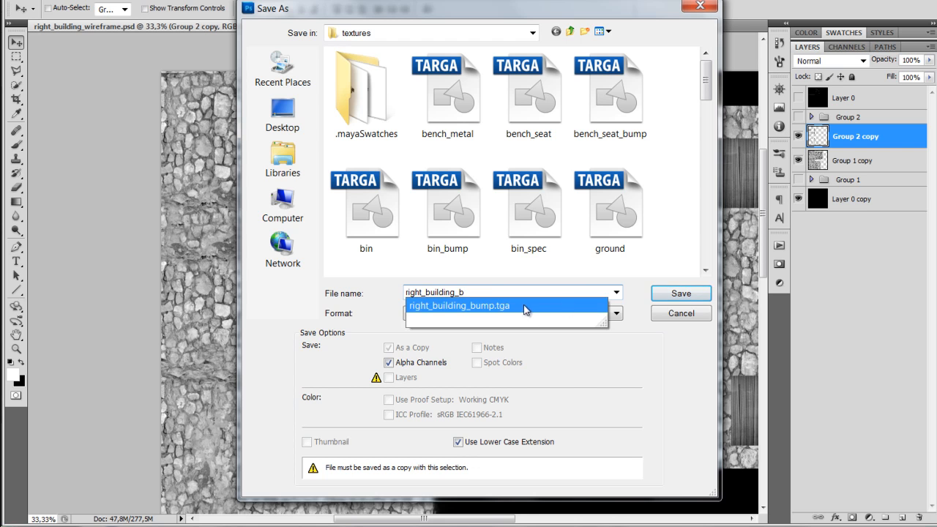
click(674, 292)
click(652, 296)
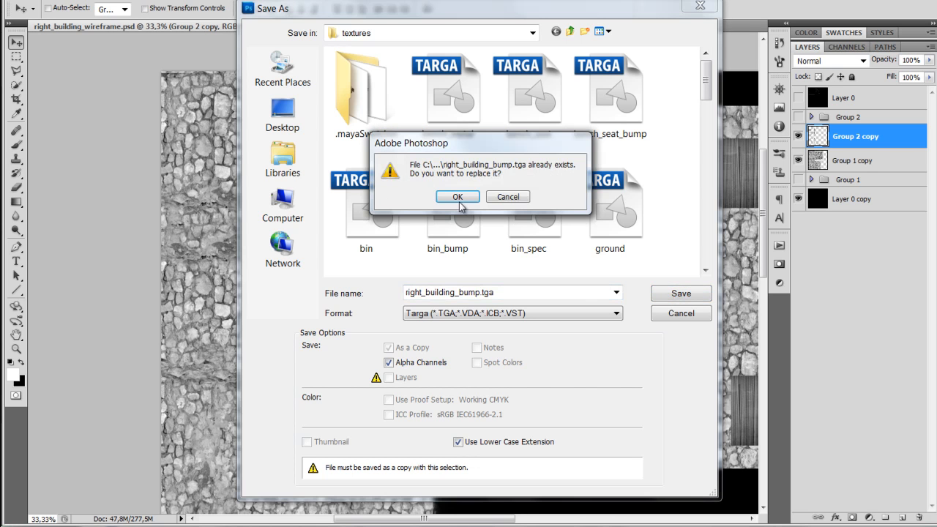
click(461, 197)
click(628, 196)
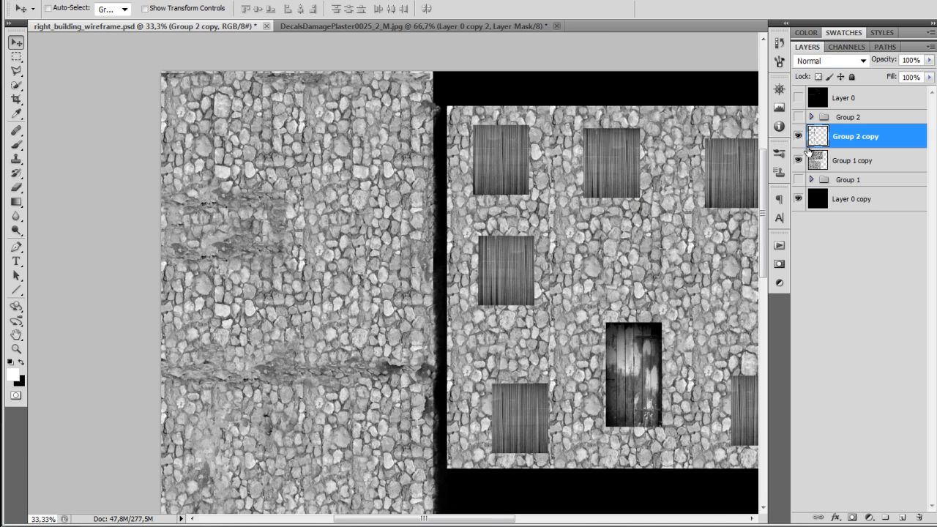
In Maya, open the right_building_bump.tga file texture from the bump settings of the wall's mia_material_x20
key(alt+Tab)
click(585, 216)
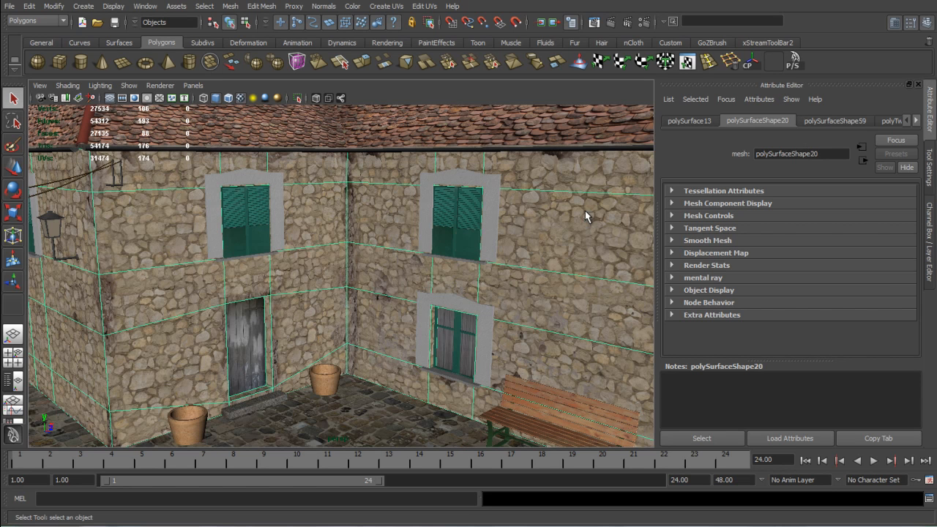
right_click(584, 212)
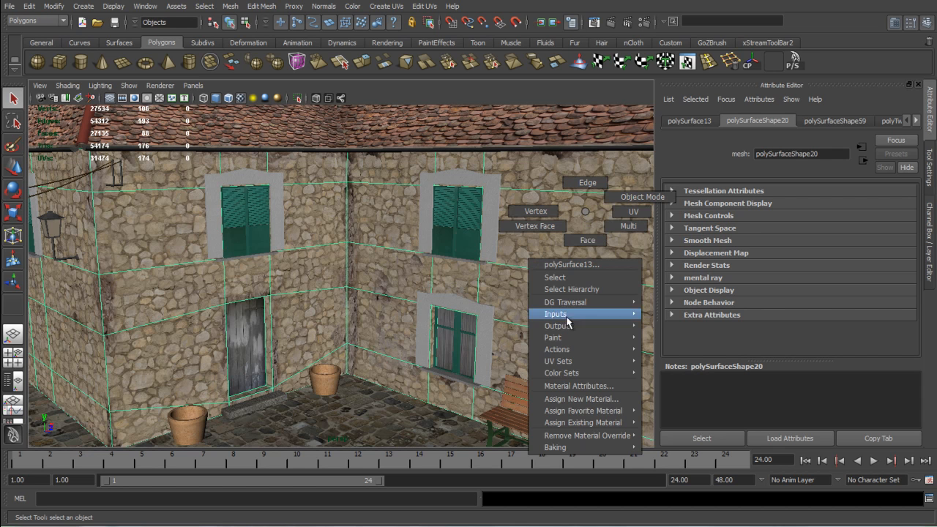
click(592, 385)
scroll(862, 287, down, 3)
click(862, 287)
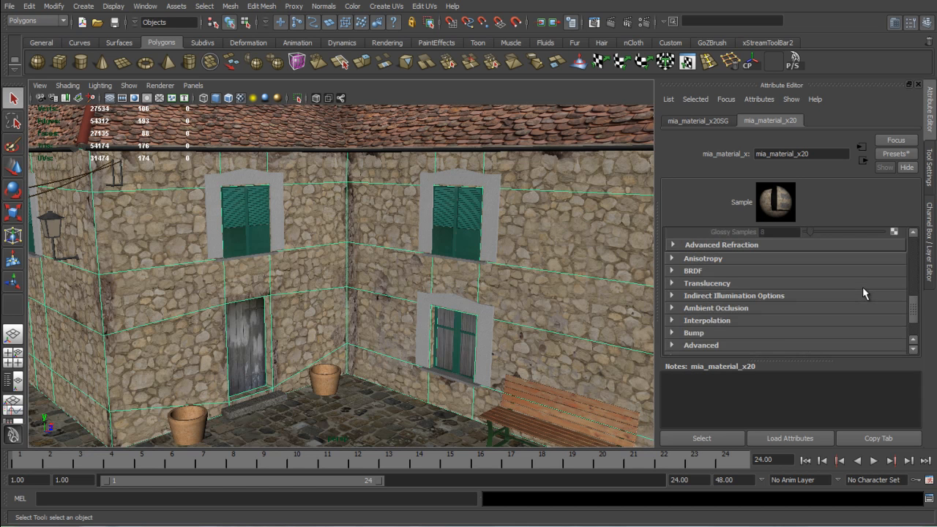
click(862, 287)
click(862, 287)
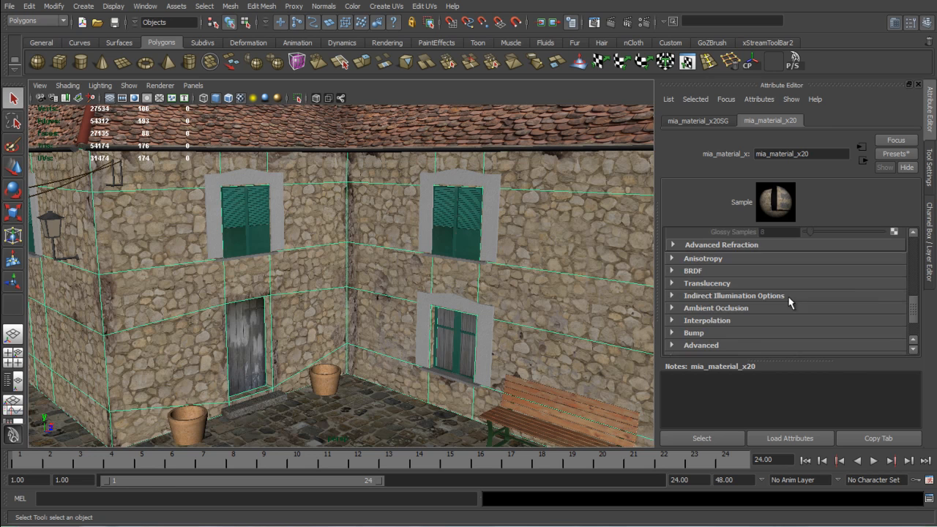
click(695, 333)
click(896, 347)
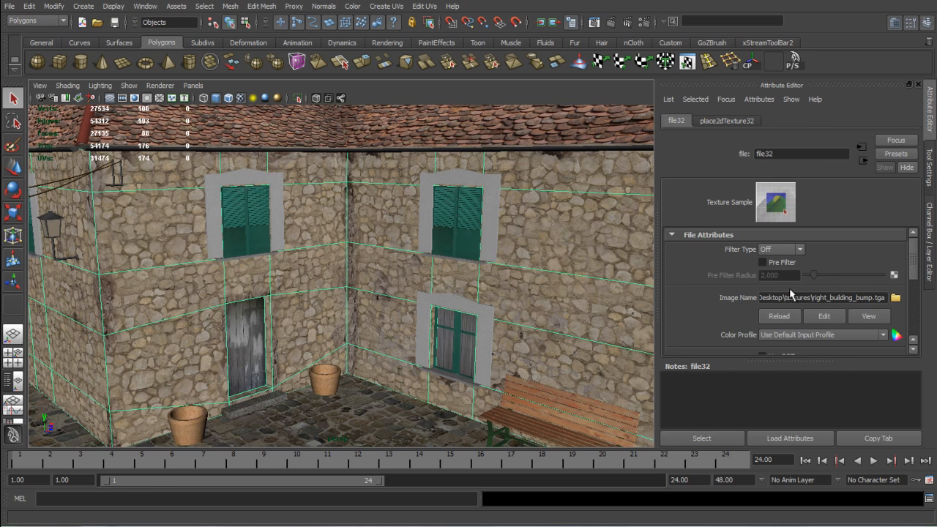
Keep the previous render, render a region around the stone building on mental ray, and compare the two images
click(594, 22)
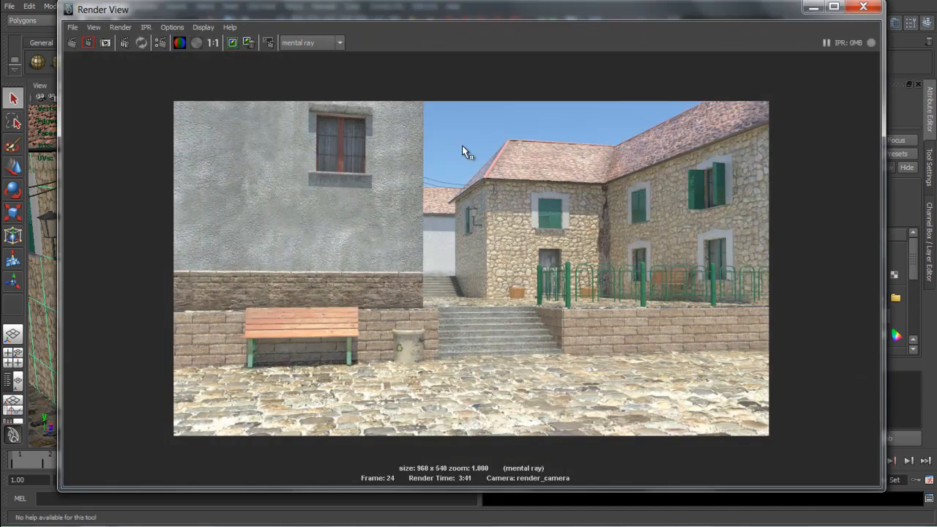
drag(442, 119, 797, 306)
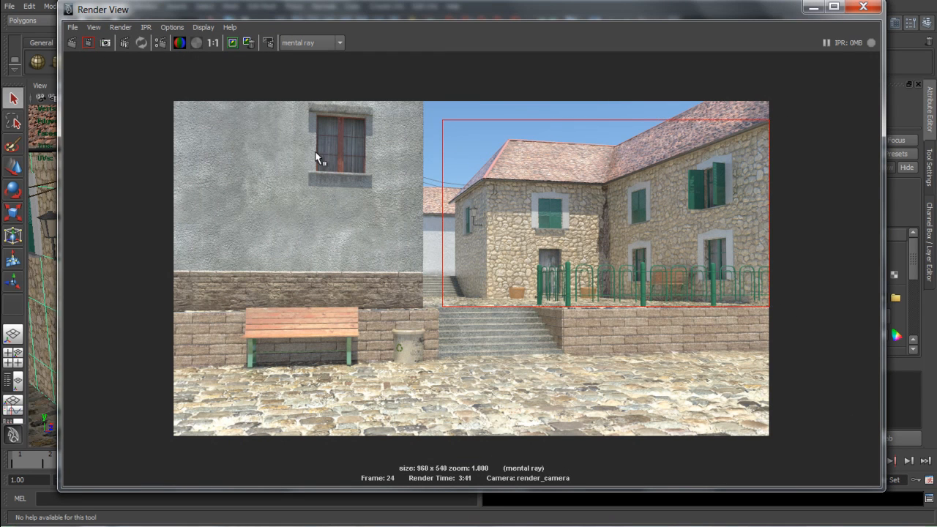
click(232, 44)
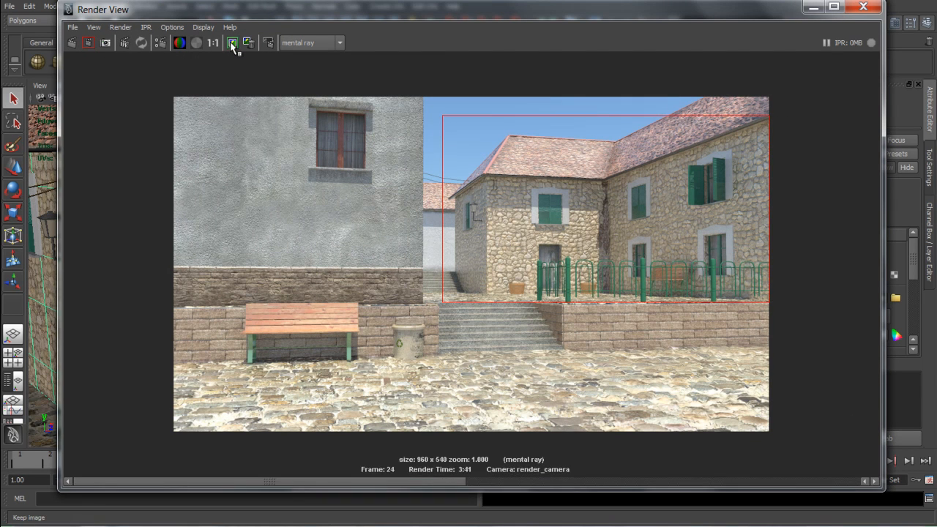
click(89, 45)
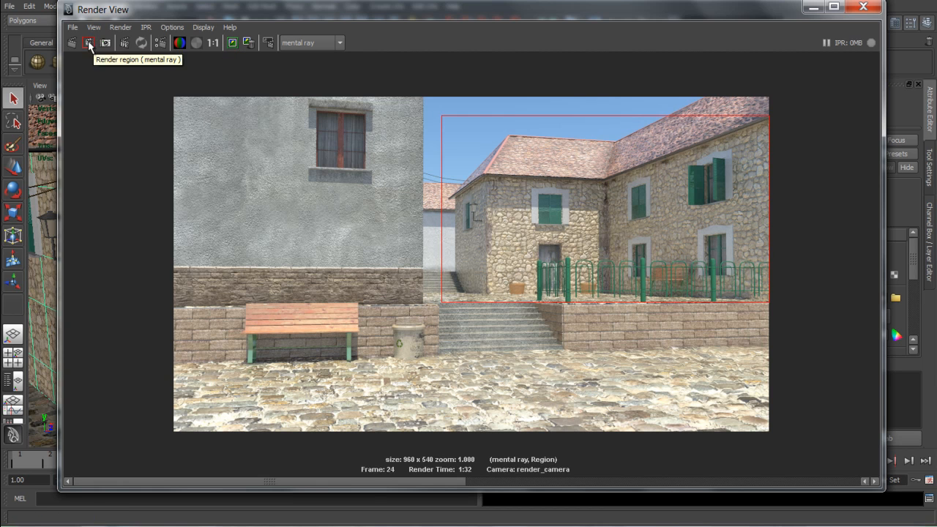
drag(452, 481, 393, 453)
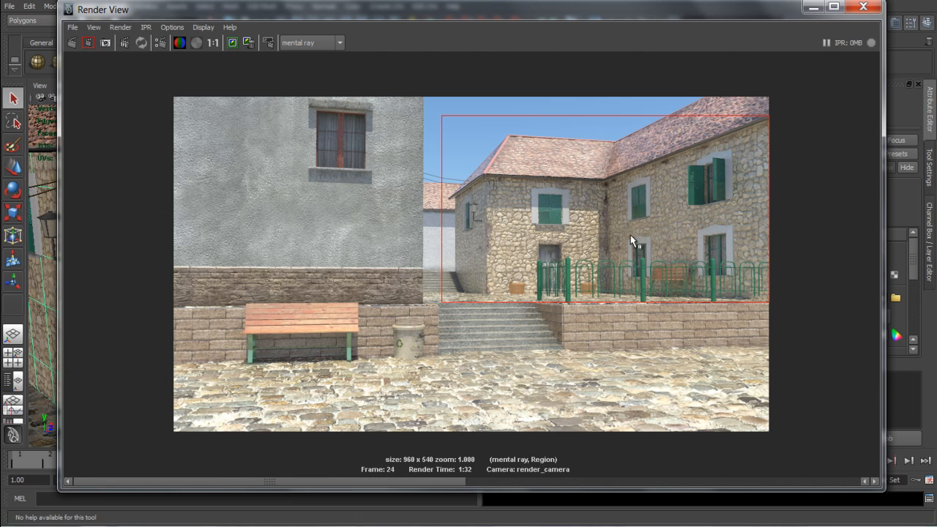
click(864, 7)
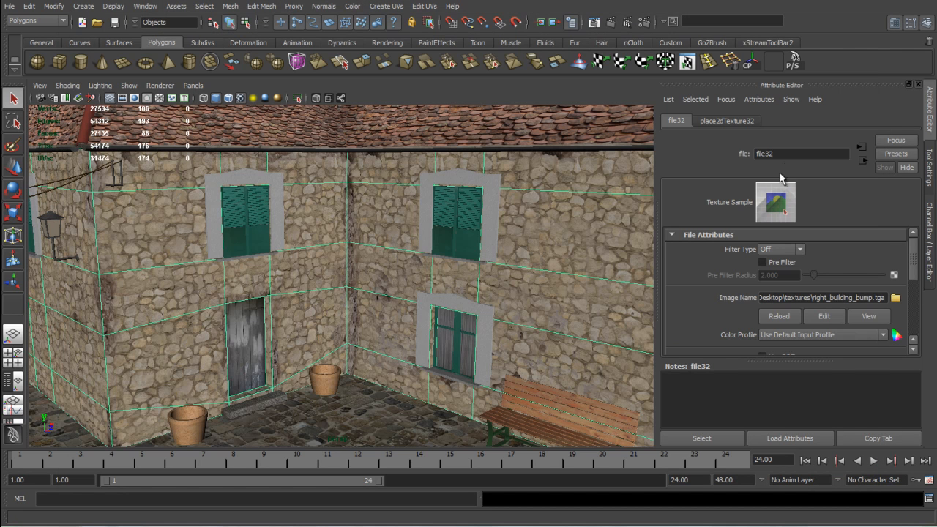
Set the reflectivity and glossiness of mia_material_x20 to 0.35 each
click(863, 161)
click(863, 160)
scroll(818, 288, up, 10)
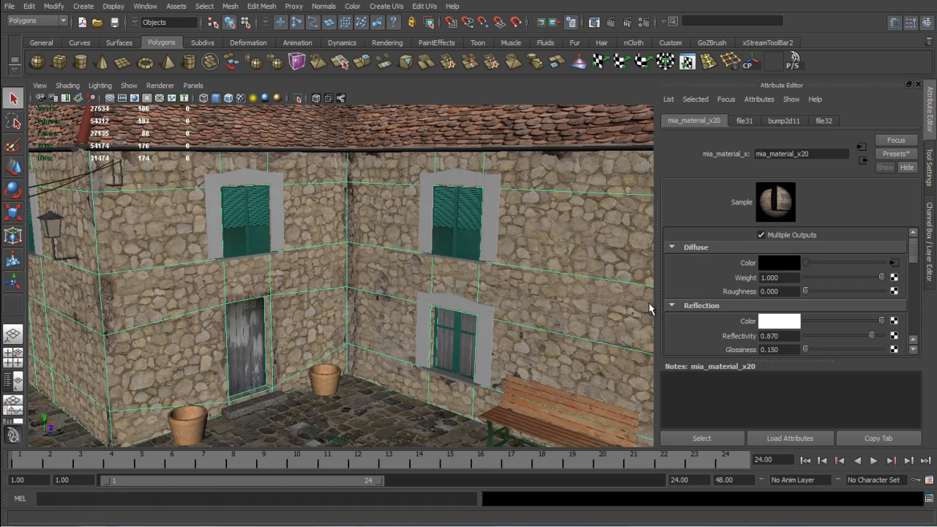
drag(799, 338, 767, 338)
text(35)
key(Tab)
drag(792, 356, 773, 356)
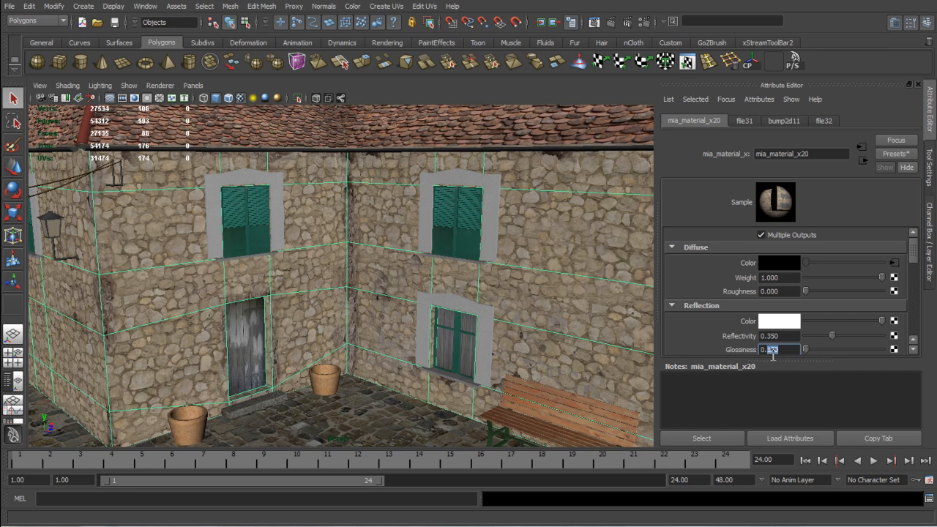
key(Tab)
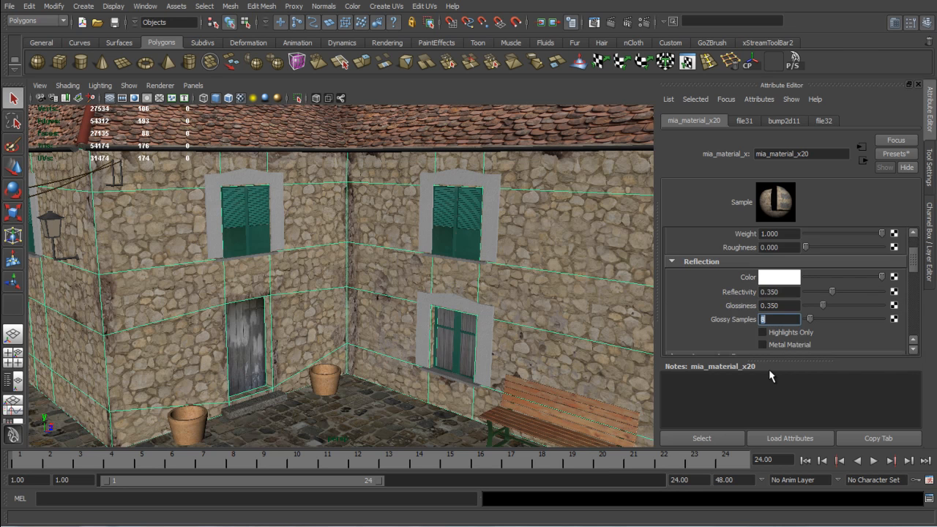
click(770, 308)
key(Tab)
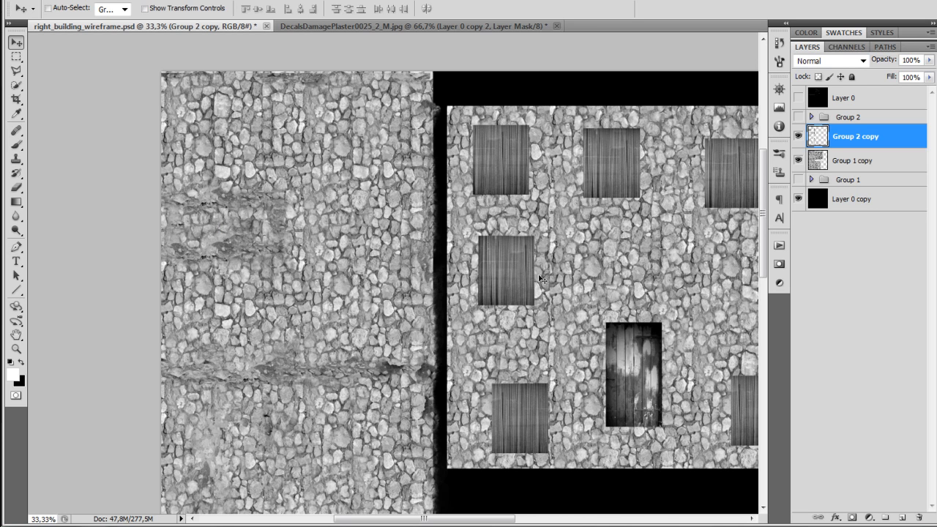
Check the Group 2 copy and Group 1 copy layers by hiding both and showing them again
click(799, 136)
click(798, 160)
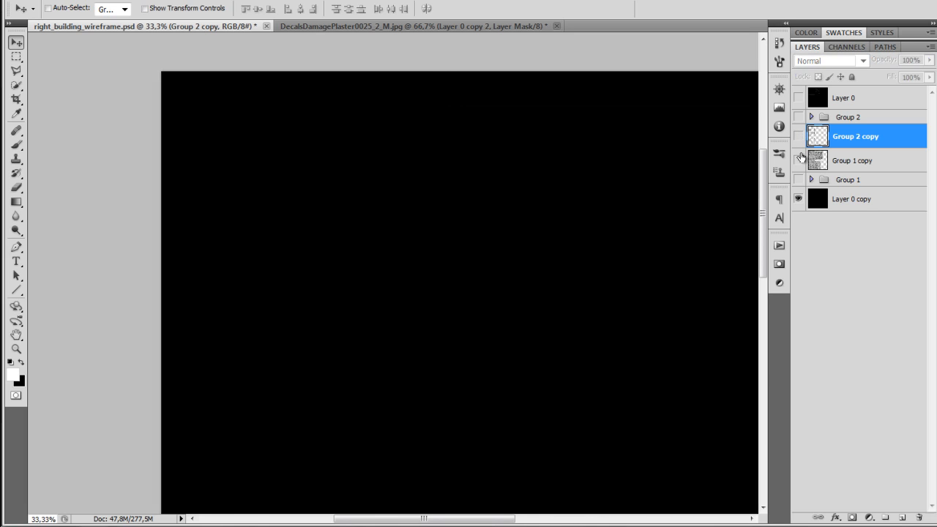
click(799, 159)
click(799, 136)
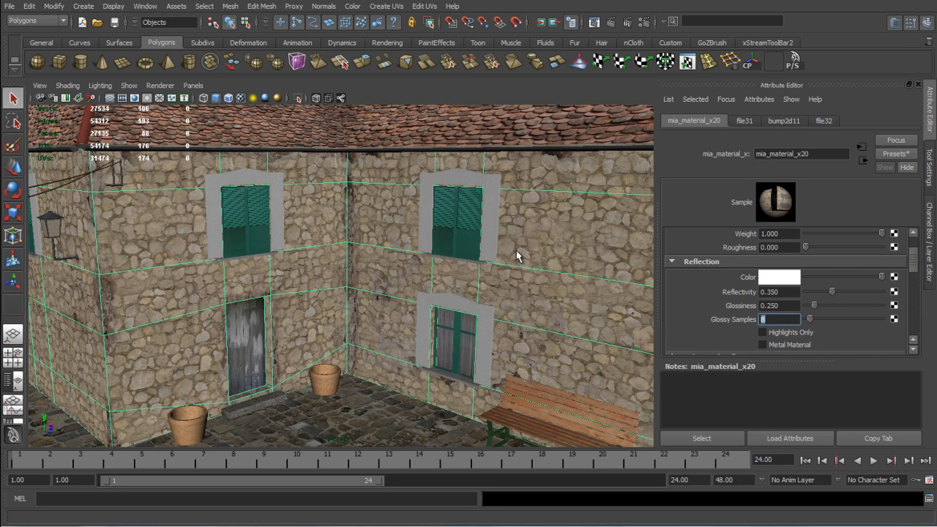
In Maya, set the reflection's glossy samples of mia_material_x20 to 54
text(54)
key(Return)
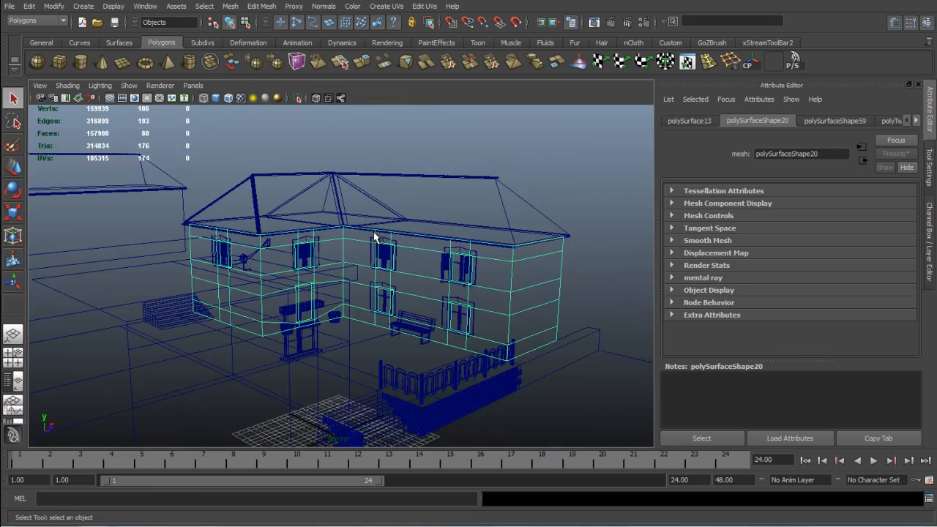
Bring the left foreground house's plaster wall into front view and display the scene with textures
drag(356, 234, 278, 254)
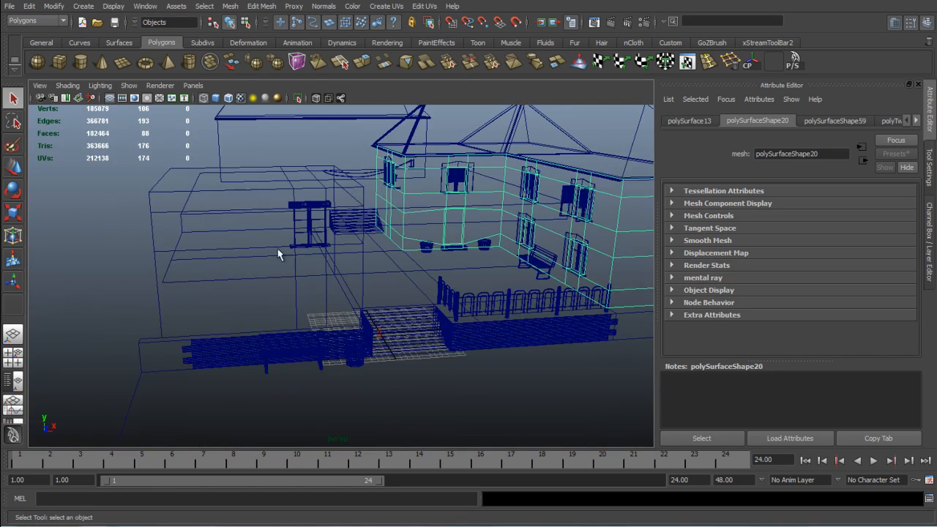
click(234, 251)
key(f)
drag(341, 255, 287, 268)
click(121, 300)
key(5)
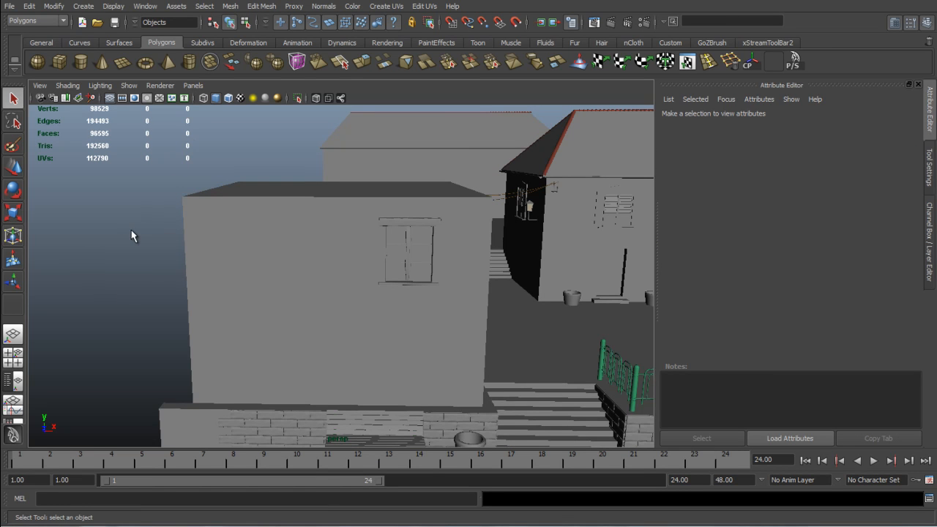
drag(114, 257, 268, 240)
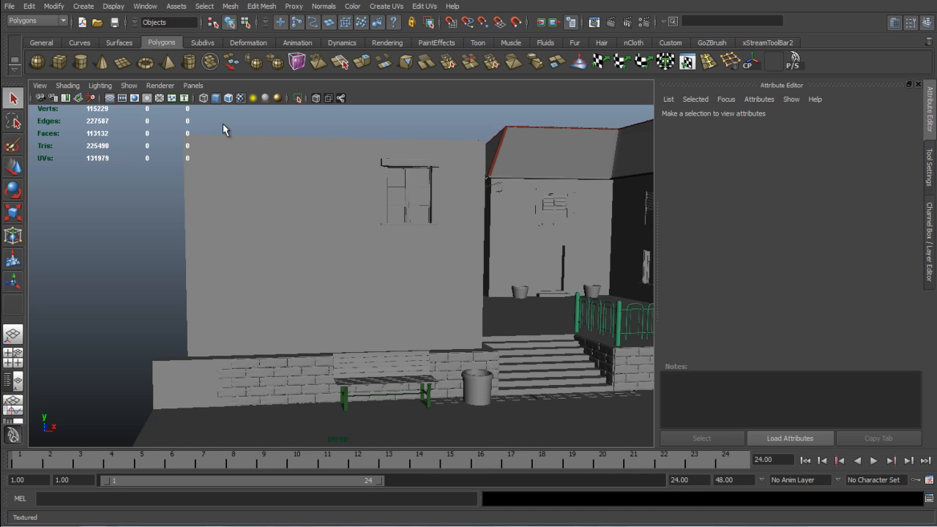
key(6)
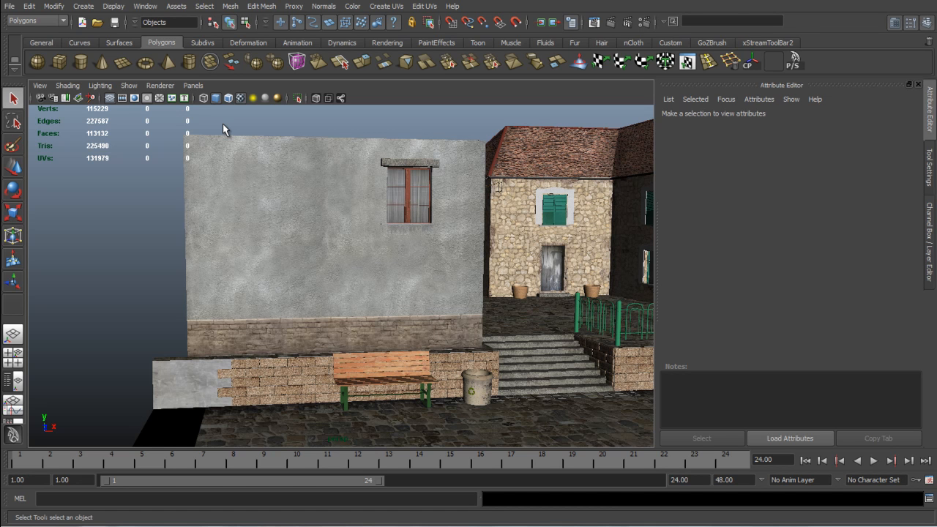
click(346, 274)
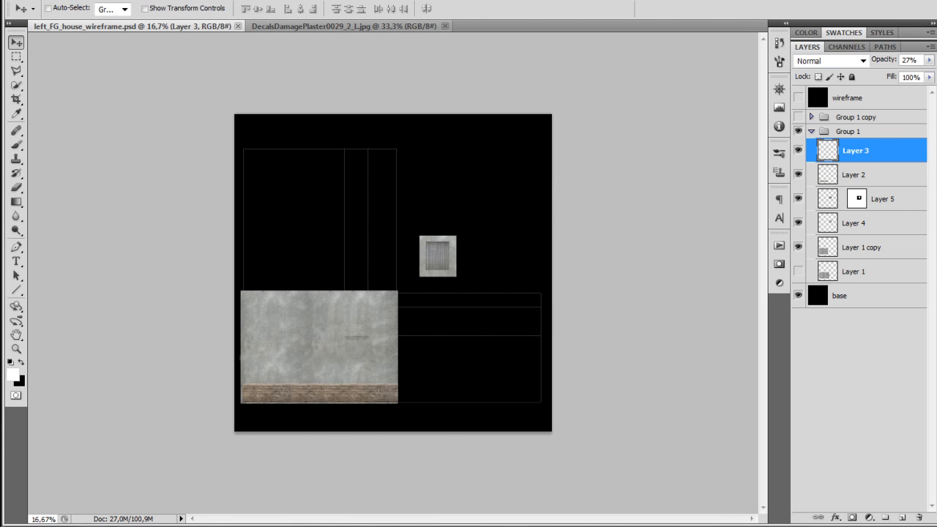
In Photoshop, unlock the background layer of DecalsDamagePlaster0029_2_L.jpg and duplicate it
click(344, 26)
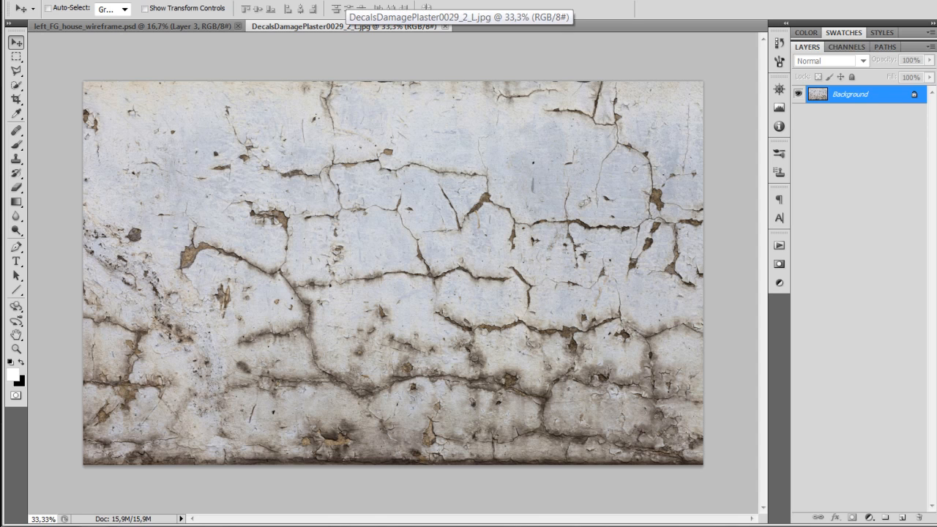
double_click(848, 94)
key(Return)
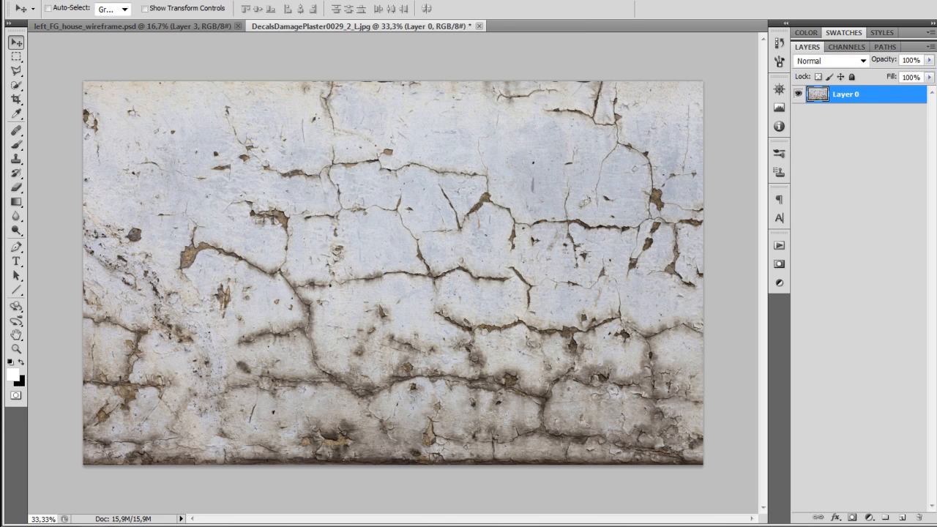
key(ctrl+j)
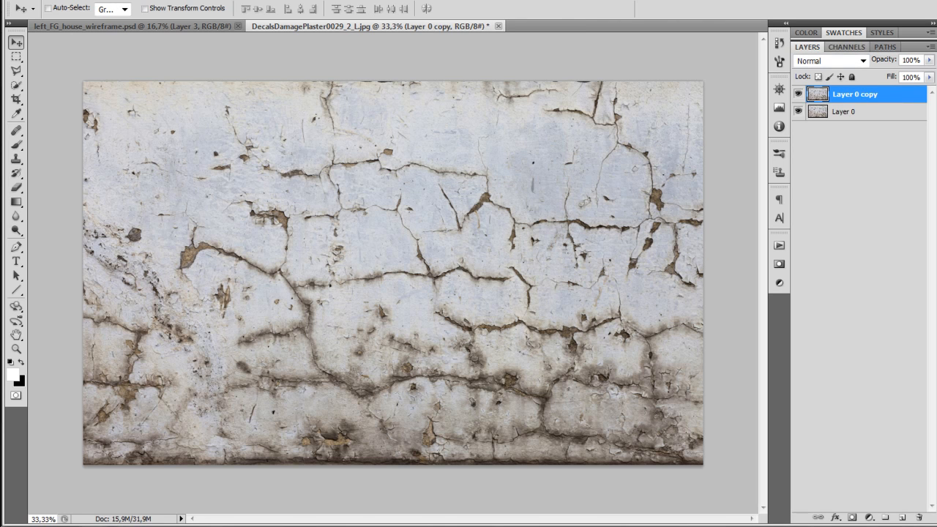
Raise the duplicate layer's contrast with Levels, using input values 60, 0.55 and 211
key(ctrl+l)
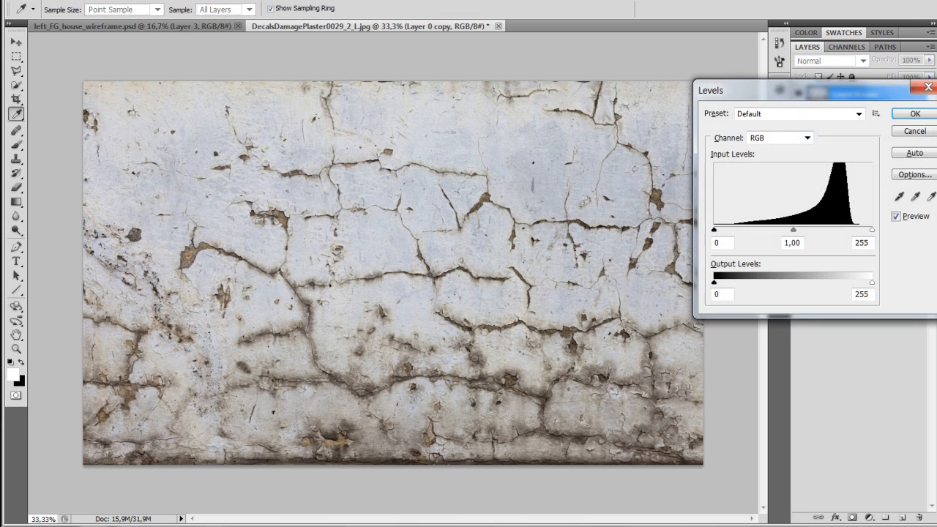
drag(793, 230, 802, 230)
key(ctrl+z)
drag(872, 229, 844, 229)
key(Tab)
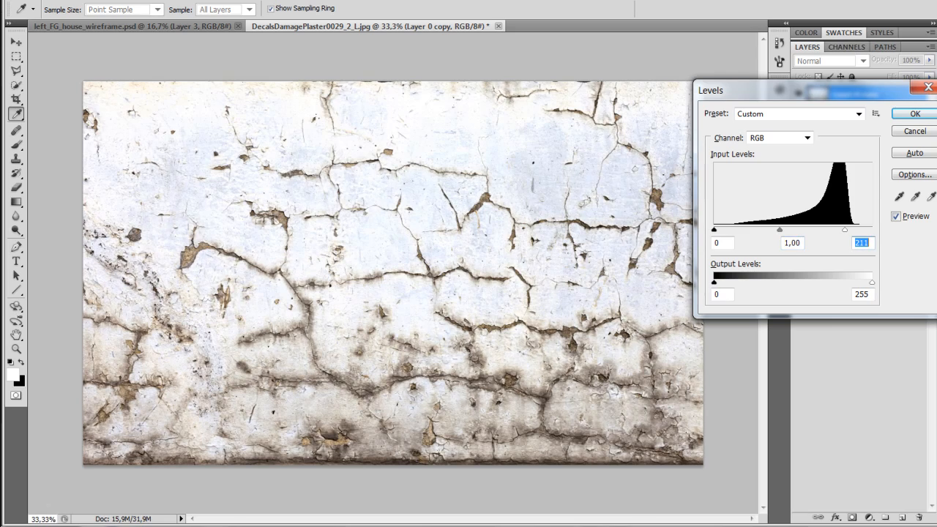
drag(713, 230, 815, 230)
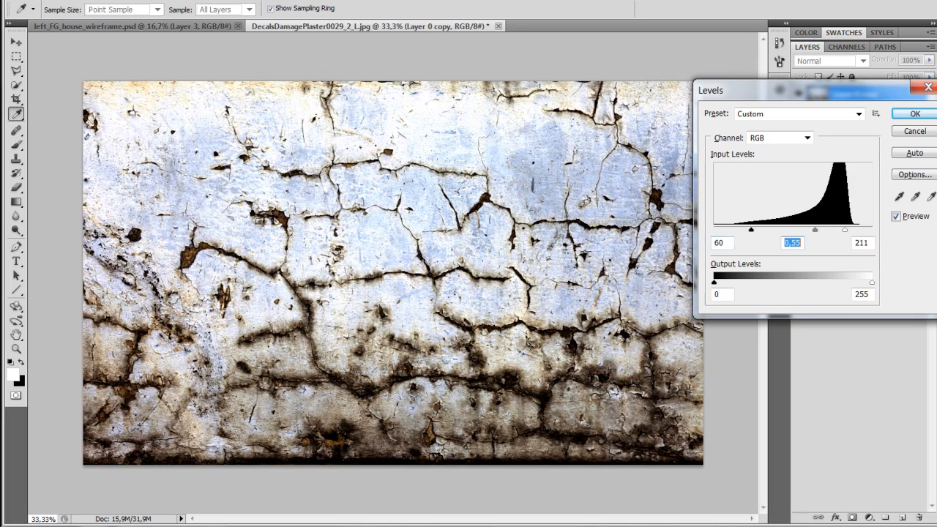
key(Escape)
Apply a second Levels adjustment to the duplicate layer with input values 21, 0.76 and 135
key(ctrl+l)
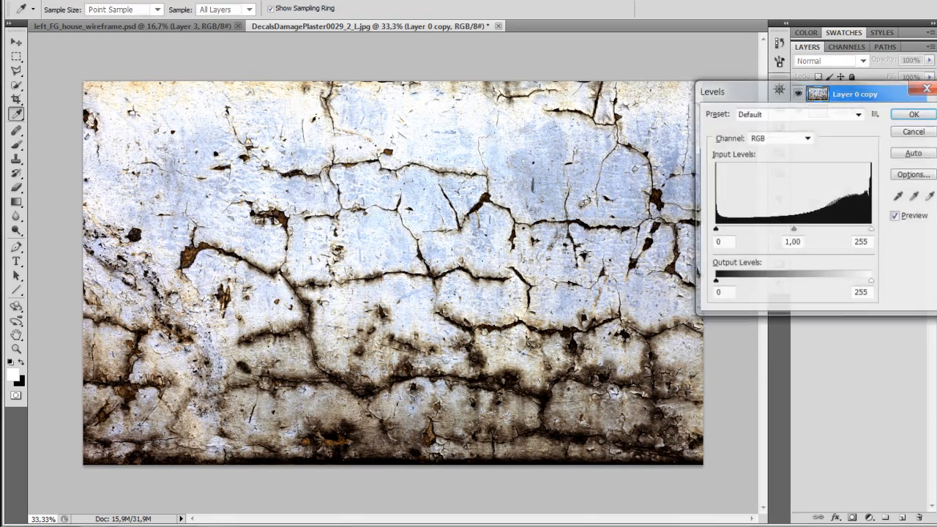
drag(714, 230, 736, 230)
drag(870, 229, 796, 229)
mouse_move(736, 230)
mouse_down()
mouse_move(715, 230)
mouse_move(783, 230)
mouse_move(726, 229)
mouse_up()
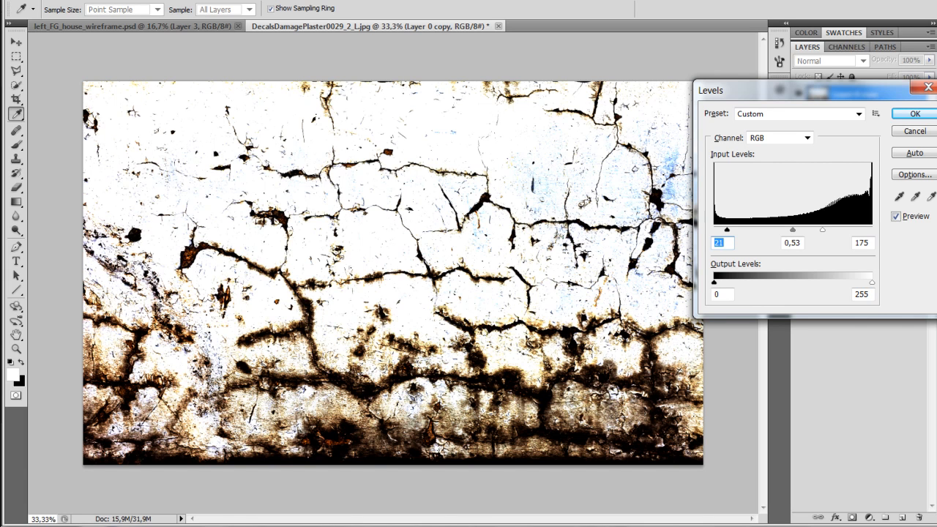
drag(791, 230, 768, 230)
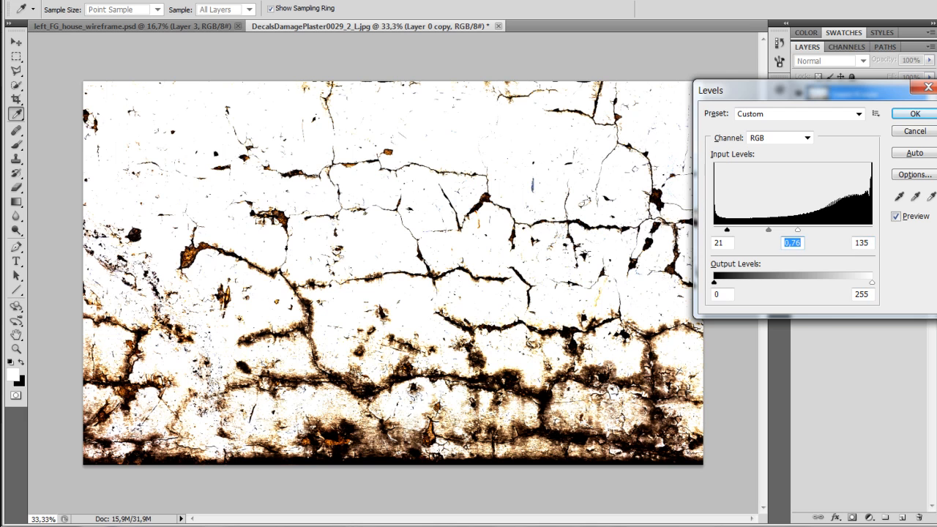
key(Return)
Desaturate the duplicate layer, copy its whole image, and make the original Layer 0 active
key(v)
key(ctrl+shift+u)
key(ctrl+a)
key(ctrl+d)
key(alt+bracketleft)
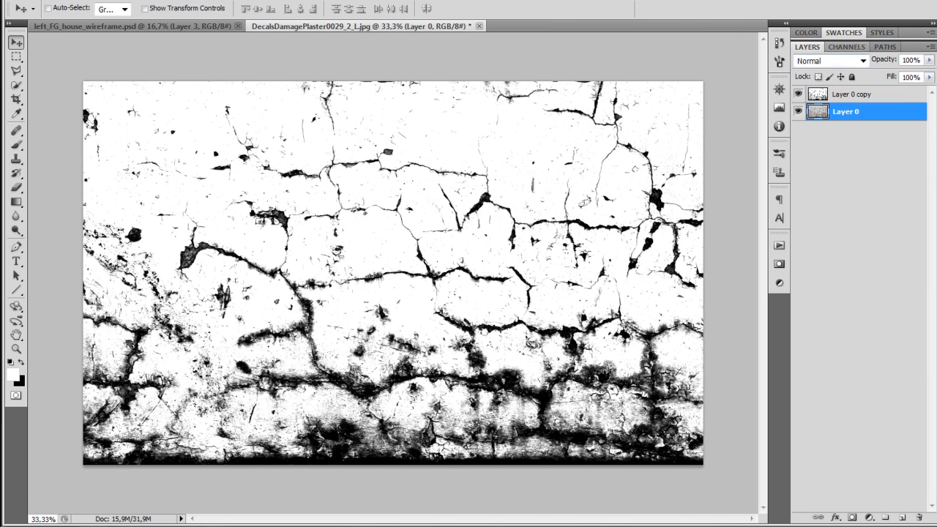
Add a layer mask to Layer 0 and paste the copied black-and-white image into the mask channel
click(846, 46)
click(808, 46)
click(852, 518)
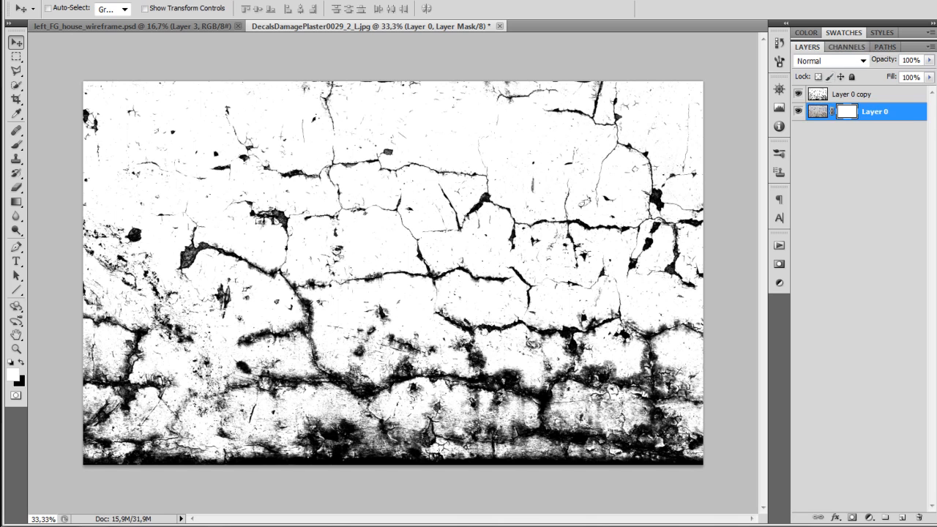
click(847, 46)
click(798, 125)
click(798, 60)
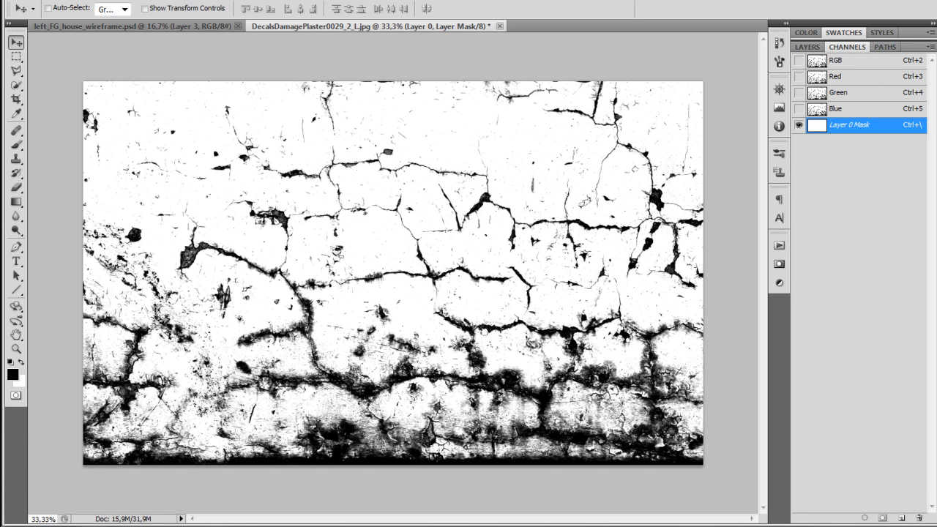
key(ctrl+v)
click(799, 60)
click(799, 125)
key(ctrl+d)
click(807, 47)
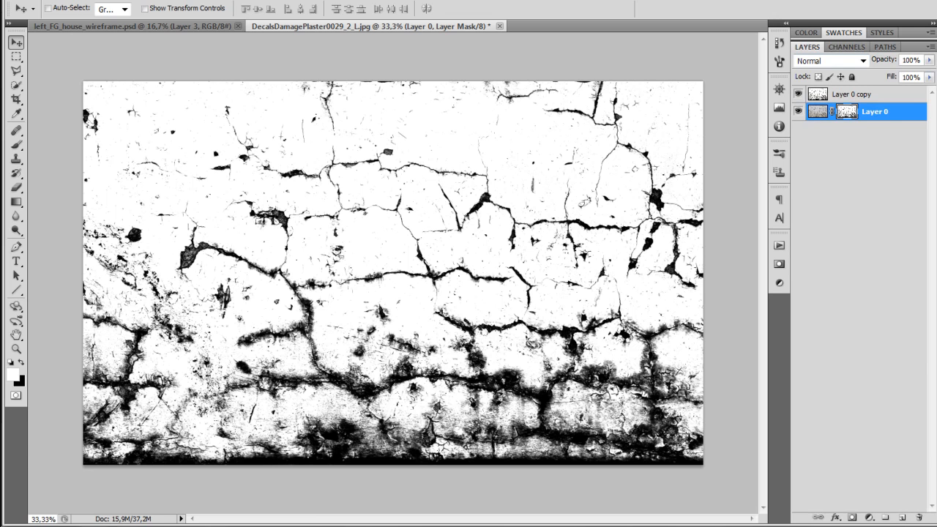
Hide Layer 0 copy and invert Layer 0's mask to isolate the cracks
alt+click(846, 111)
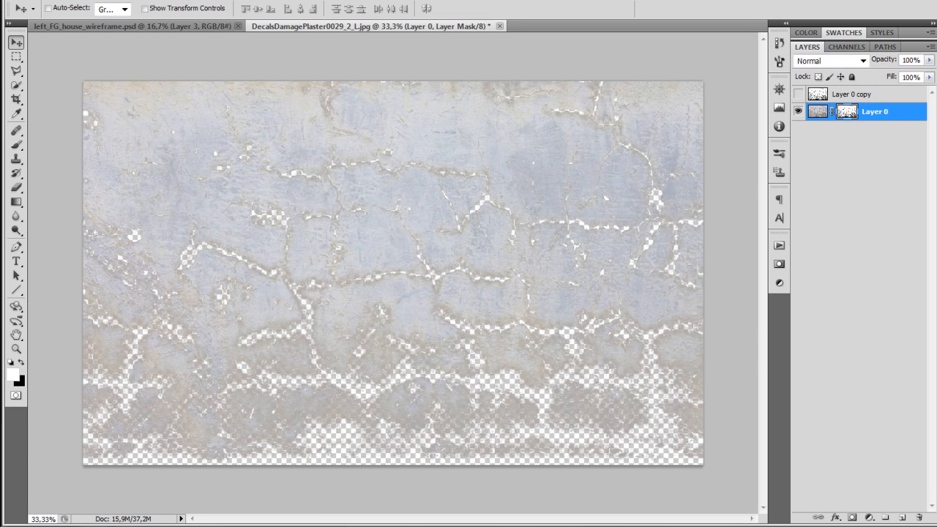
key(ctrl+i)
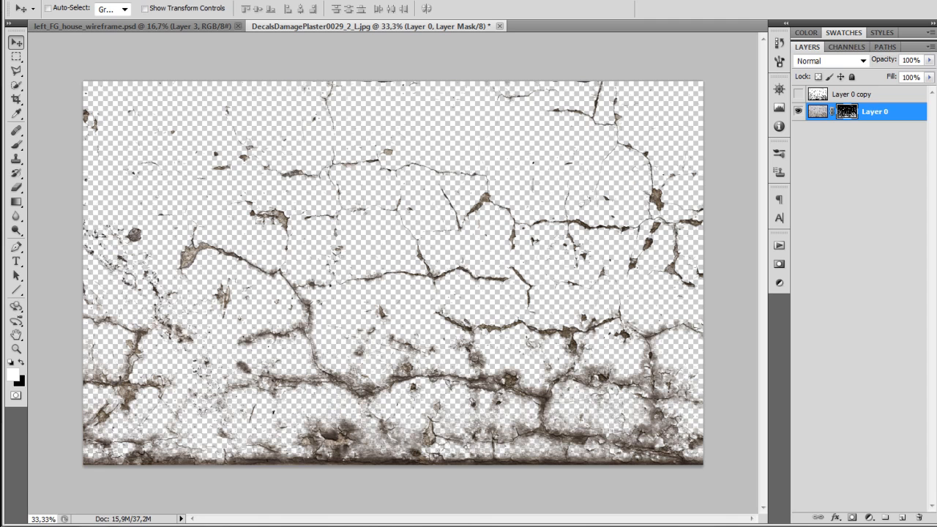
Copy the isolated cracks into Group 1 of left_FG_house_wireframe.psd and shift them down over the plaster wall
key(ctrl+a)
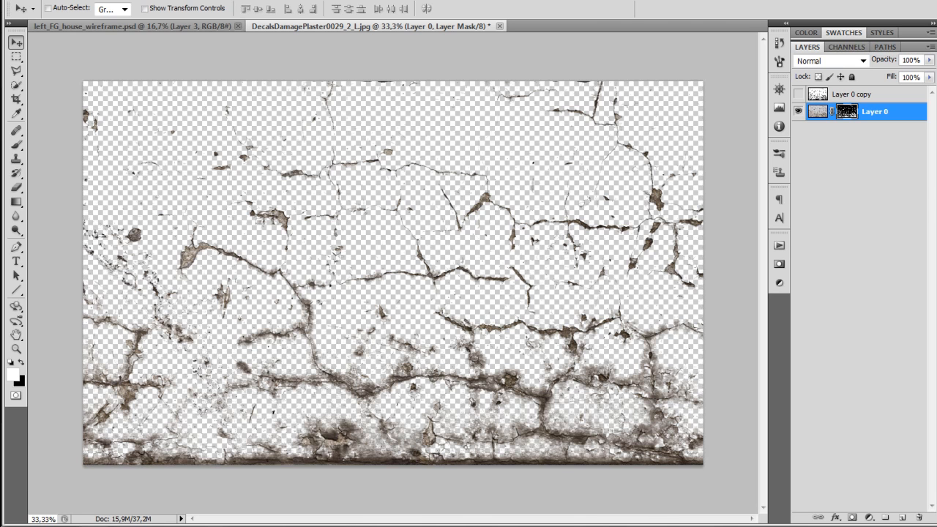
key(ctrl+Tab)
key(ctrl+v)
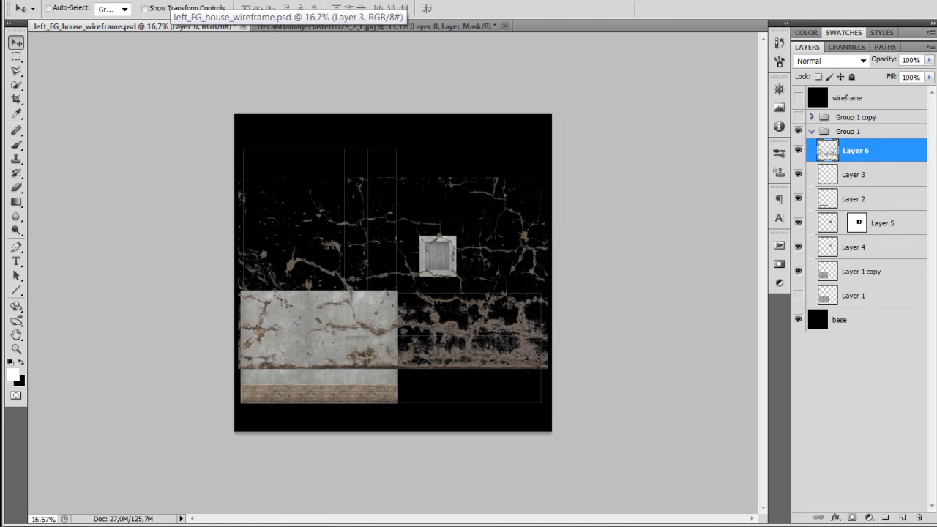
drag(462, 308, 461, 332)
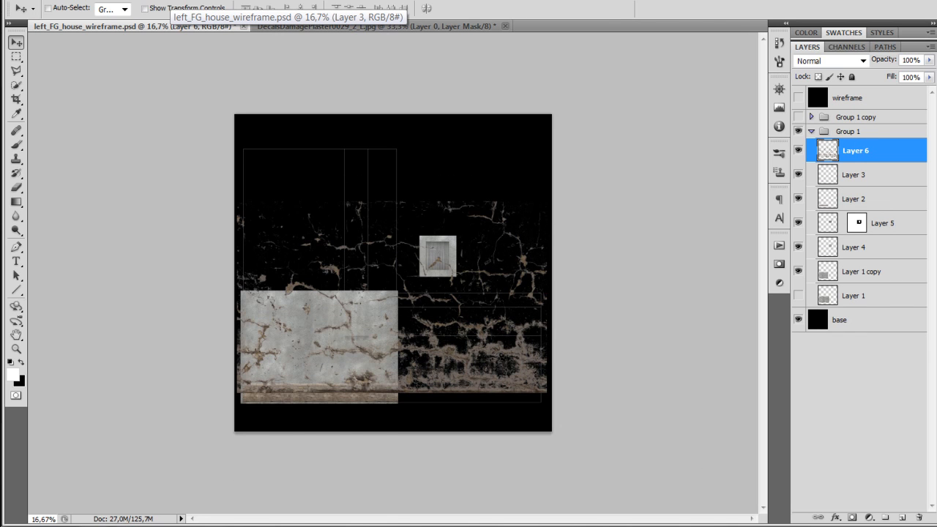
Scale down the pasted cracks layer and fit it over the plaster area above the brick base
key(ctrl+plus)
key(ctrl+plus)
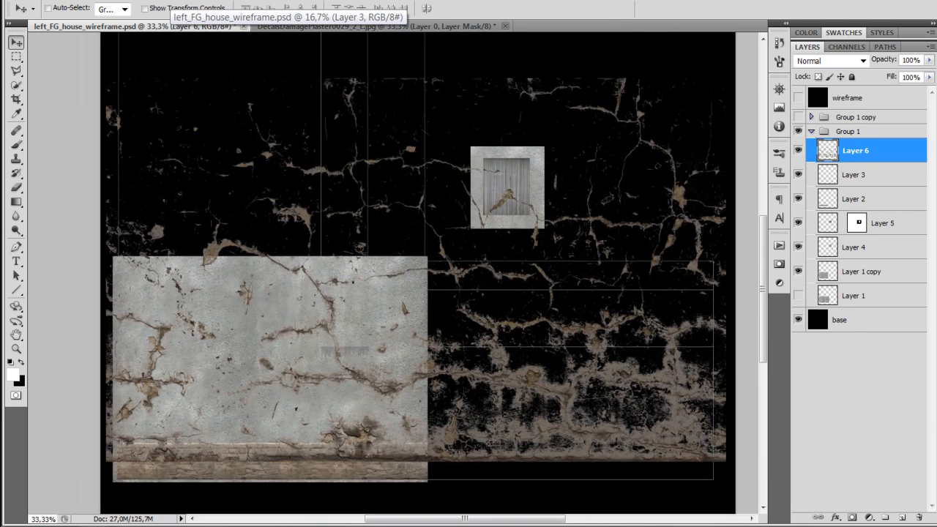
key(ctrl+t)
drag(725, 461, 620, 396)
drag(468, 315, 375, 362)
drag(526, 190, 428, 251)
key(Return)
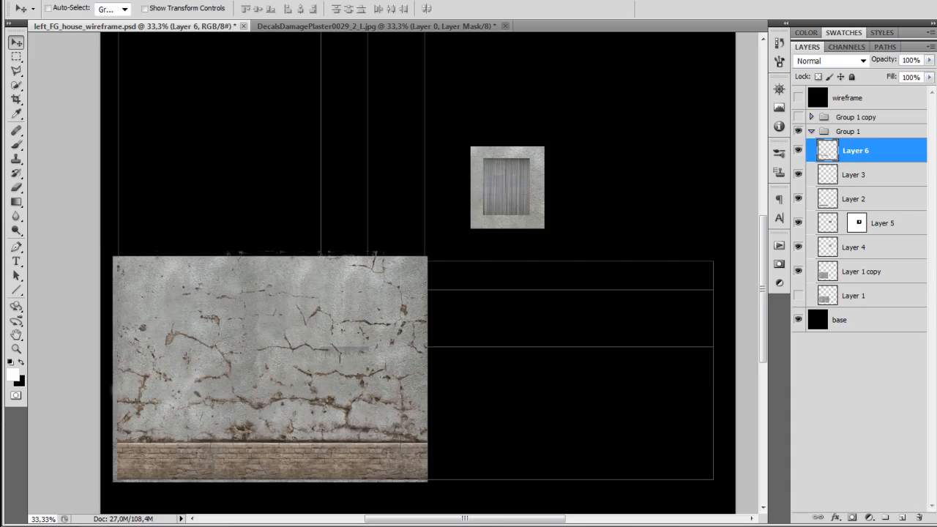